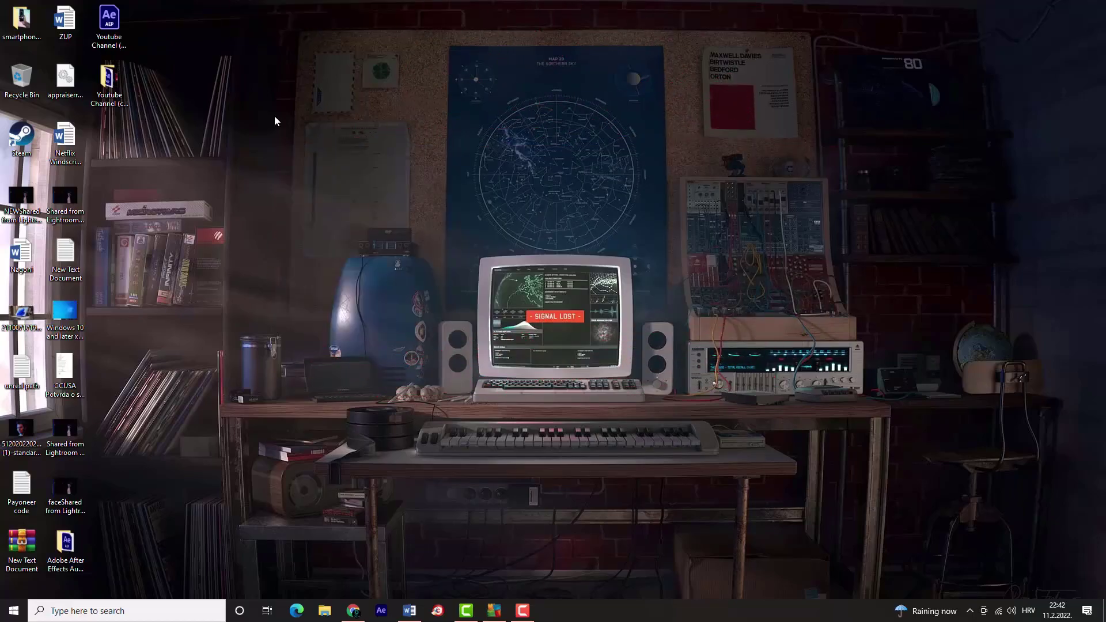
Turn off AVG Internet Security's protection after opening and closing its main window.
{"action": "left_click", "coordinate": [494, 610]}
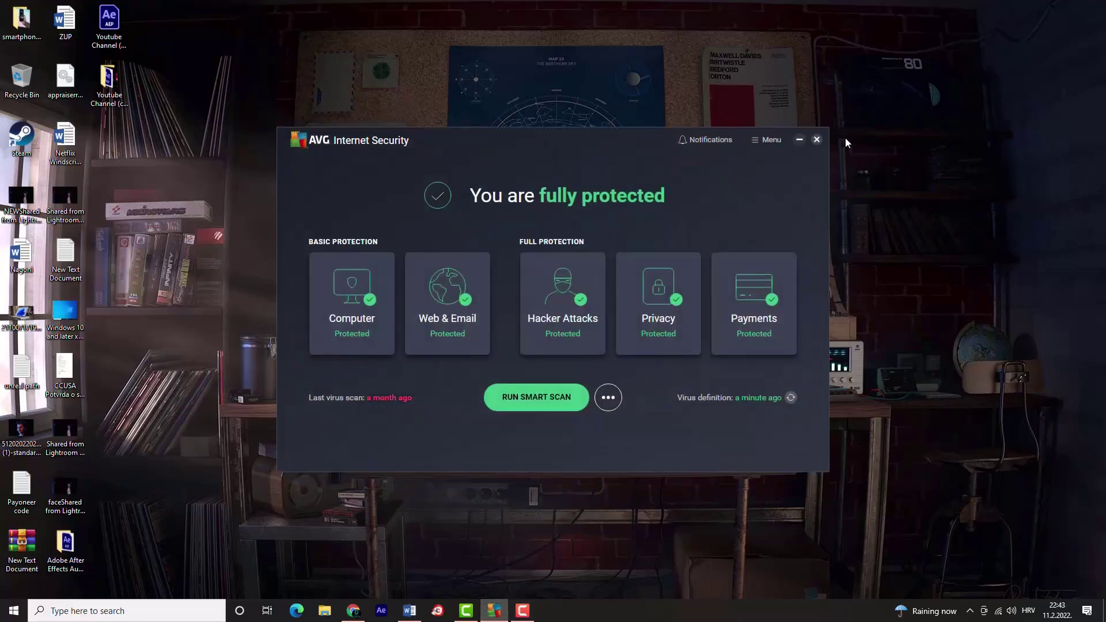
{"action": "left_click", "coordinate": [818, 140]}
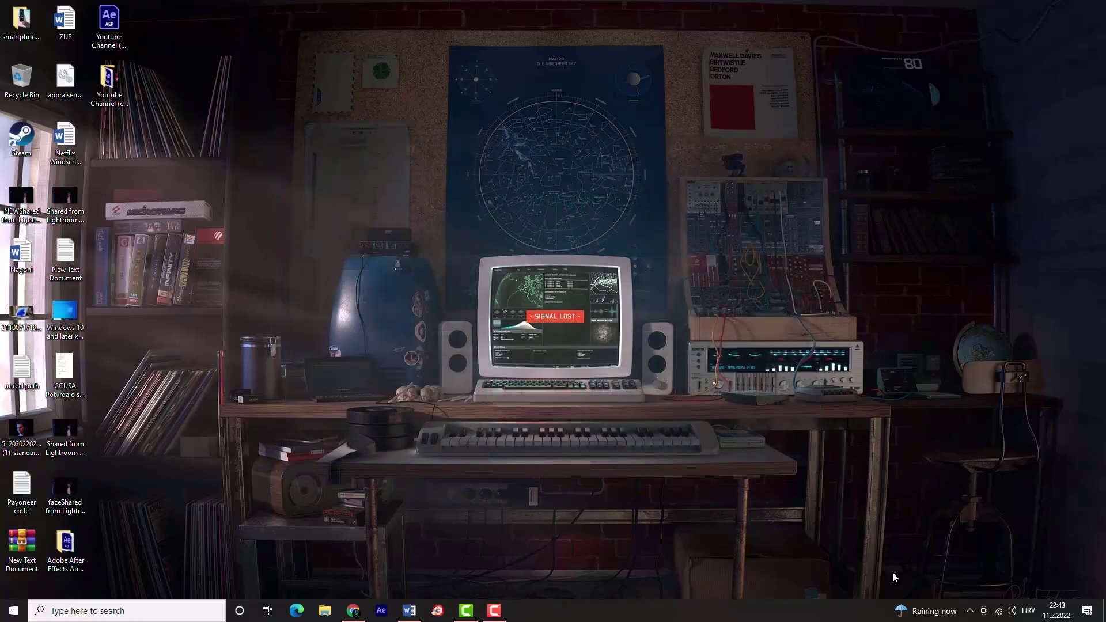
{"action": "left_click", "coordinate": [970, 611]}
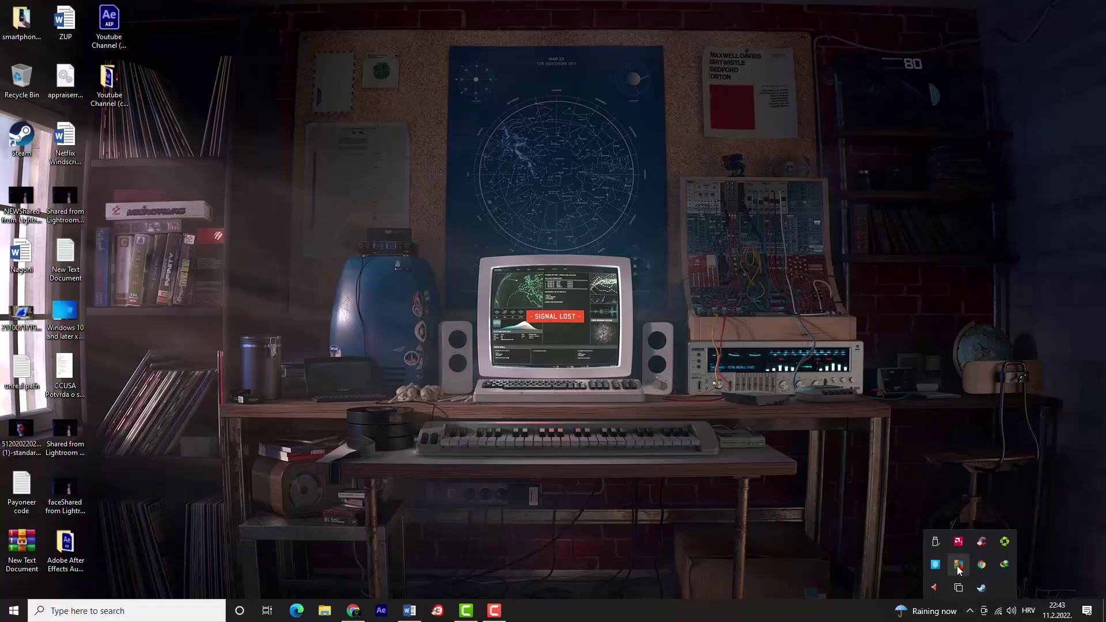
{"action": "mouse_move", "coordinate": [956, 566]}
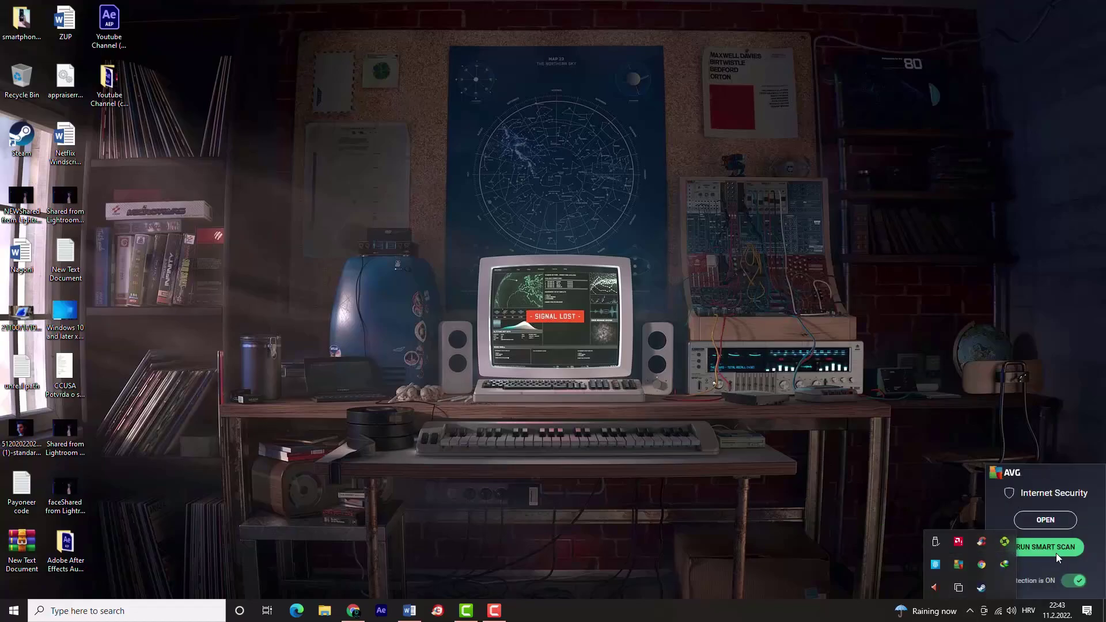
{"action": "left_click", "coordinate": [1029, 581]}
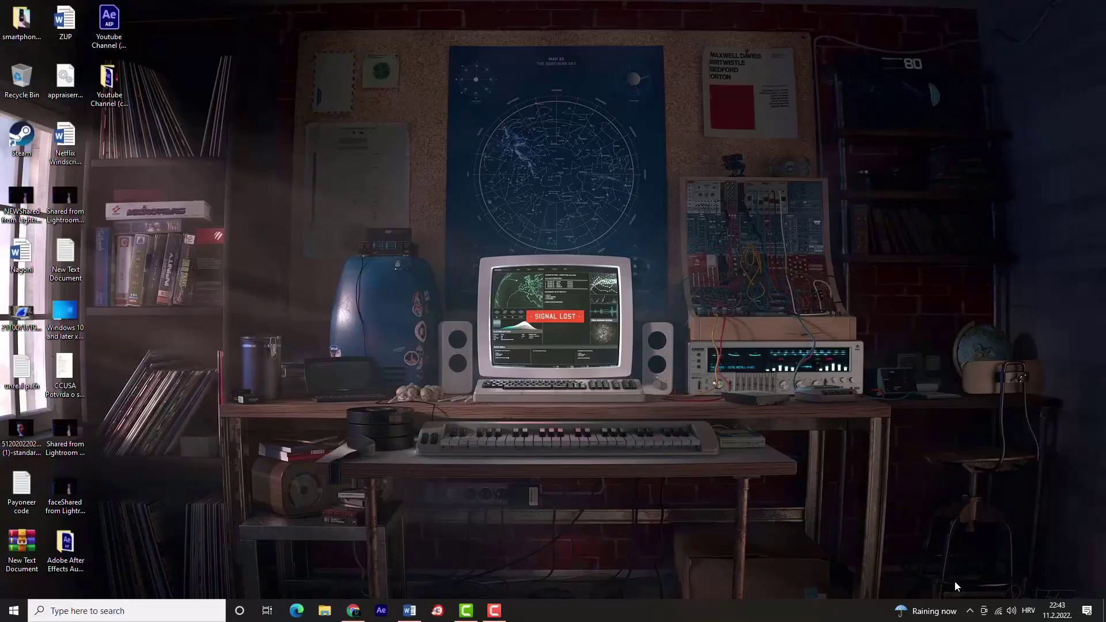
Turn AVG Internet Security's protection back on.
{"action": "left_click", "coordinate": [968, 611]}
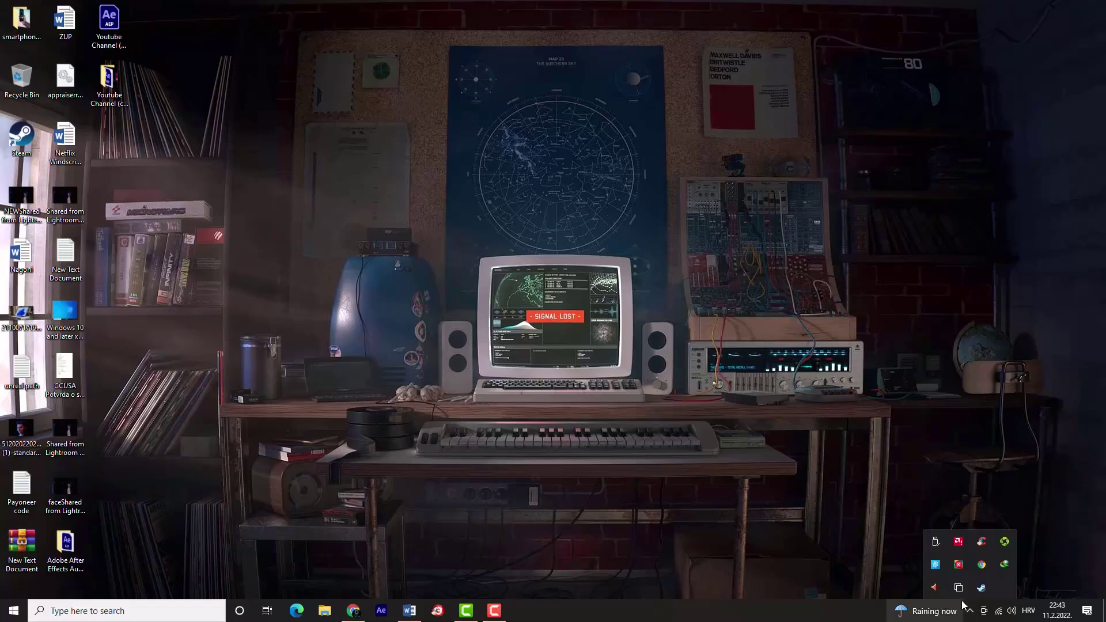
{"action": "left_click", "coordinate": [960, 566]}
{"action": "left_click", "coordinate": [1072, 571]}
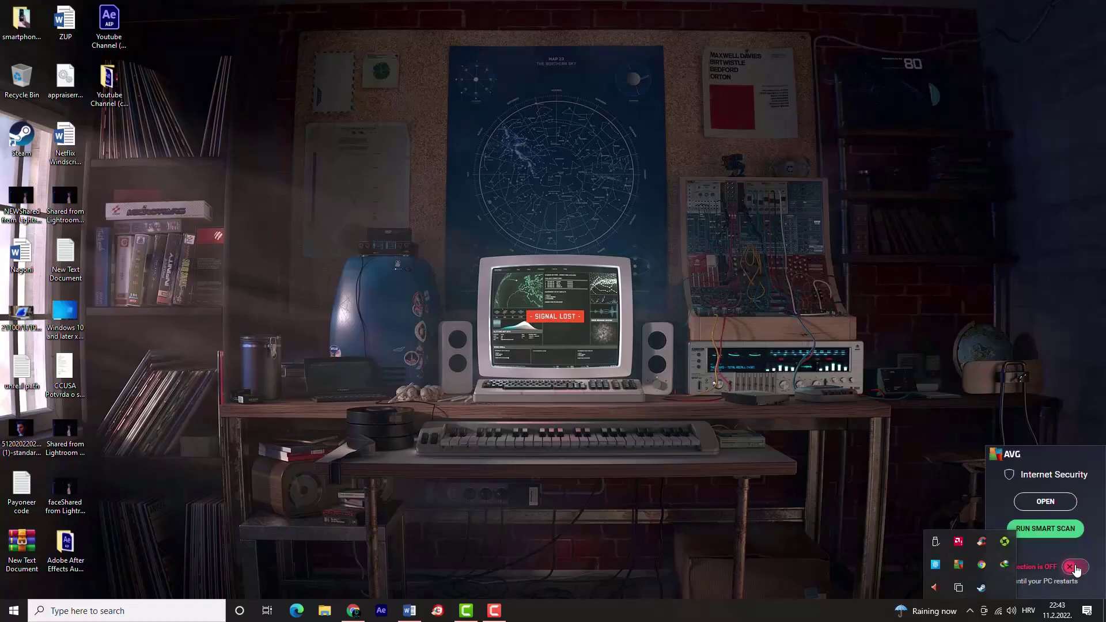
Open the Exceptions page in AVG Internet Security's general settings.
{"action": "left_click", "coordinate": [997, 565]}
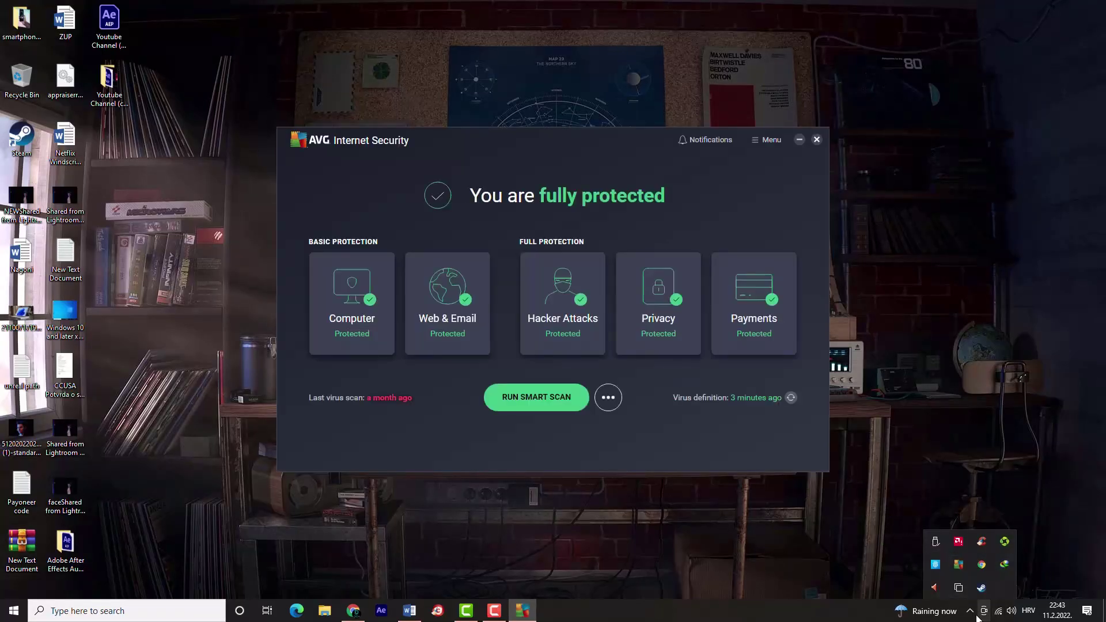
{"action": "left_click", "coordinate": [891, 526]}
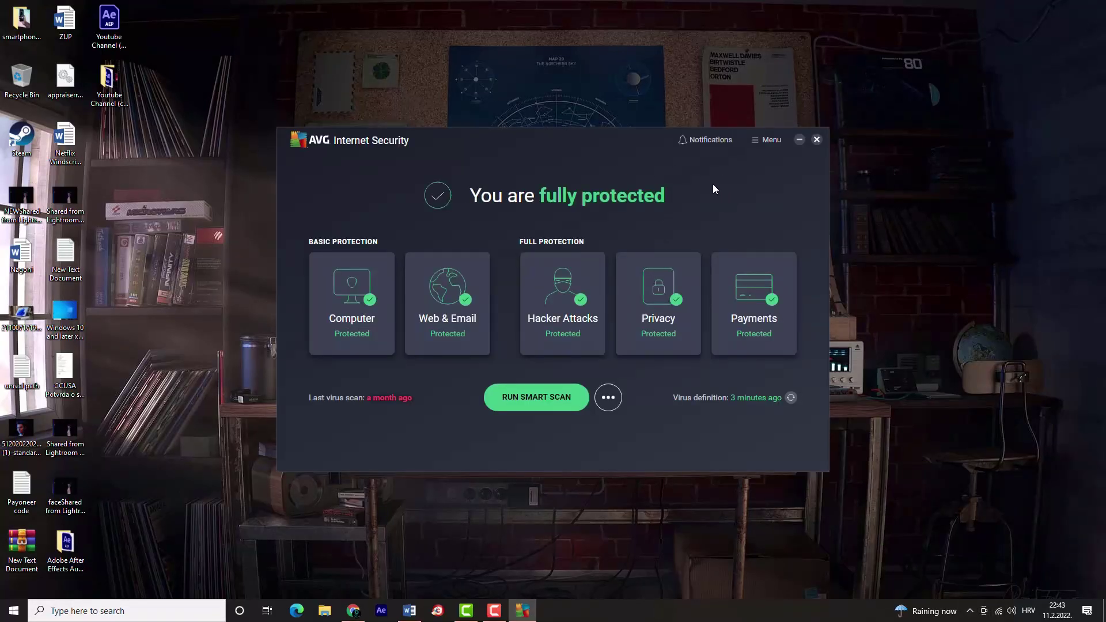
{"action": "left_click", "coordinate": [762, 142]}
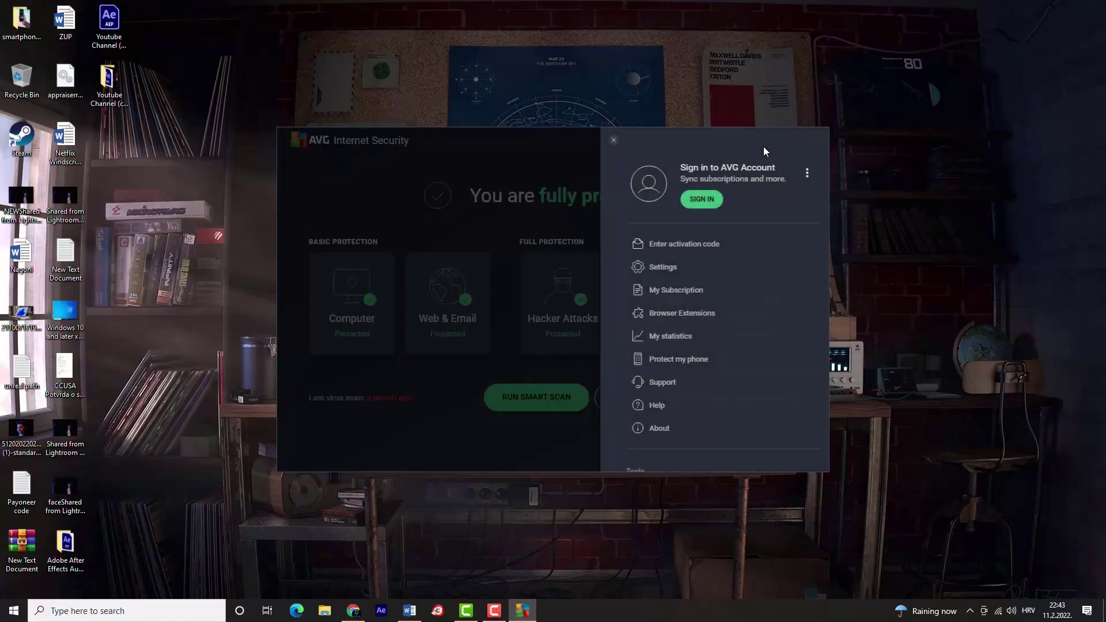
{"action": "left_click", "coordinate": [663, 268]}
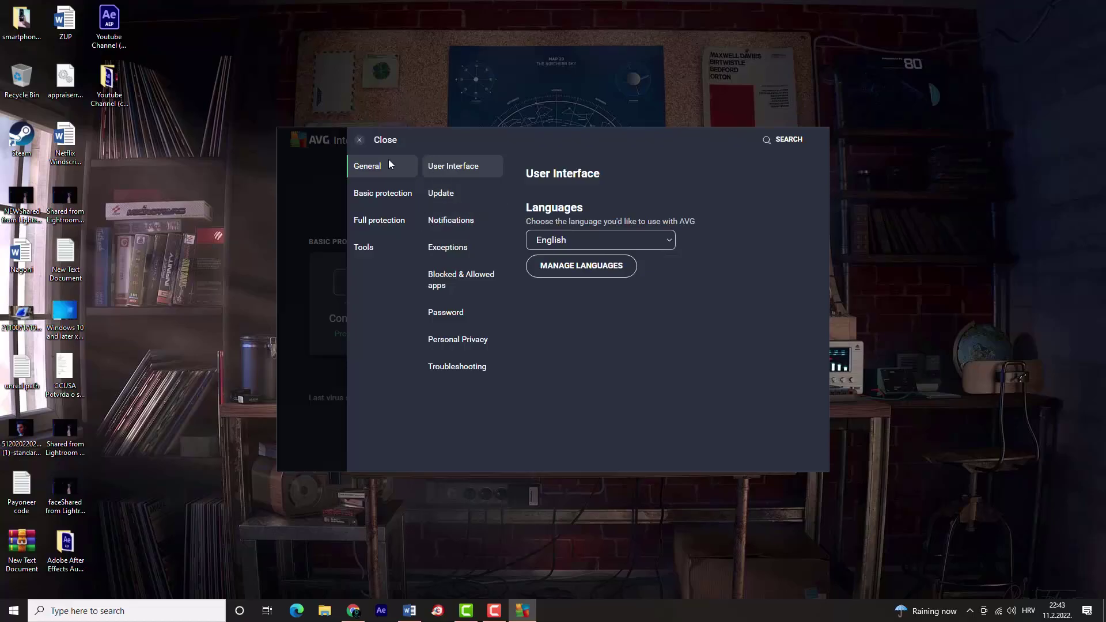
{"action": "left_click", "coordinate": [470, 253]}
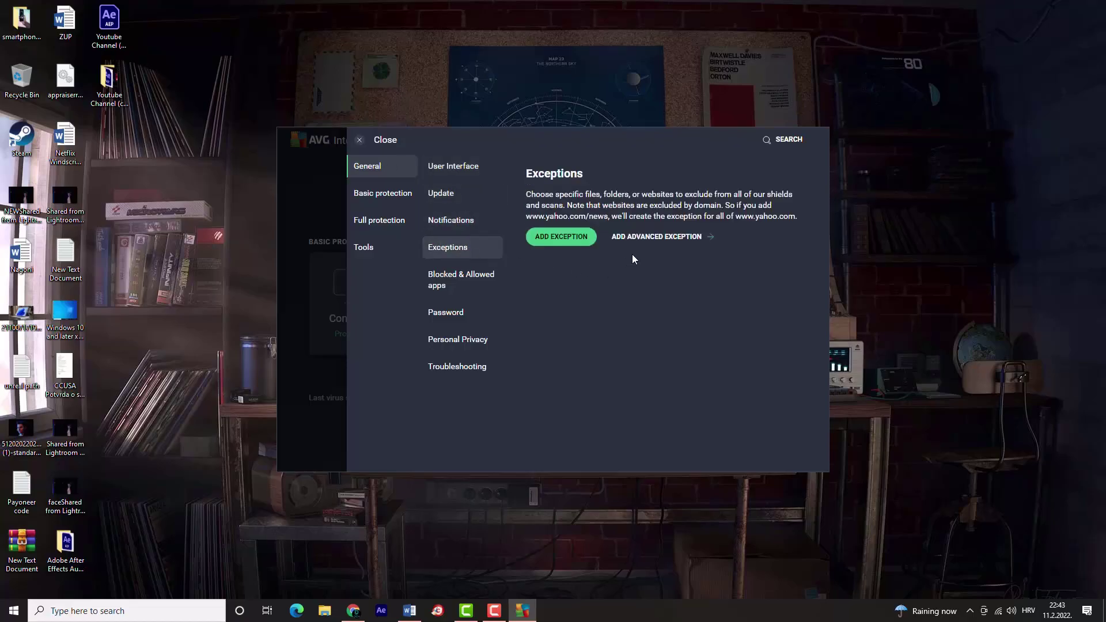
Start a new AVG exception and browse the data (G:) drive for the Steam folders.
{"action": "left_click", "coordinate": [557, 237]}
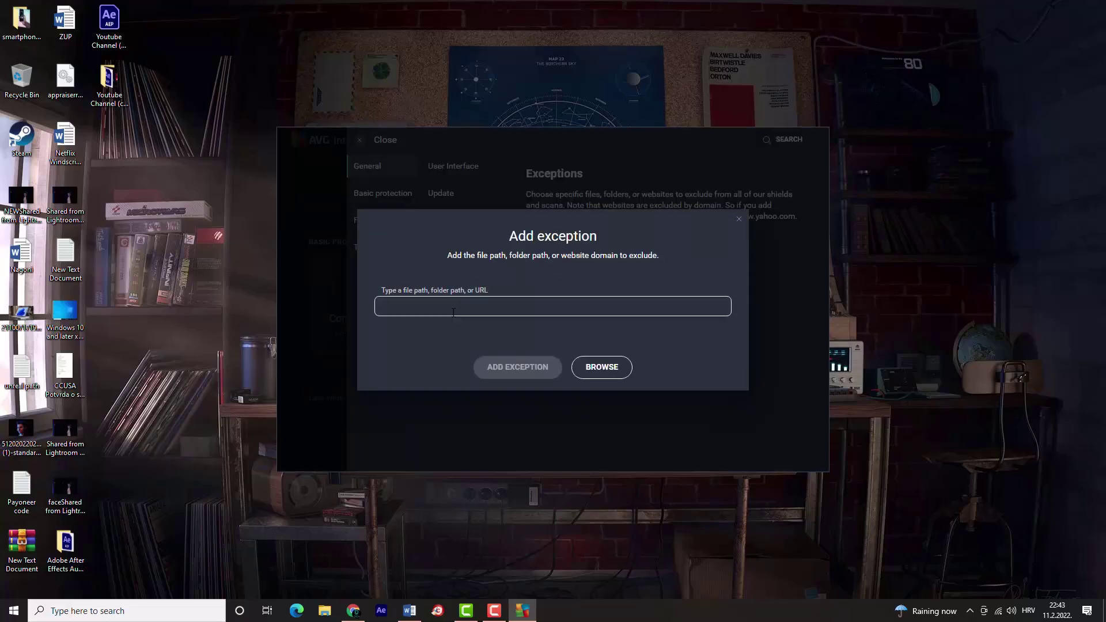
{"action": "left_click", "coordinate": [604, 364]}
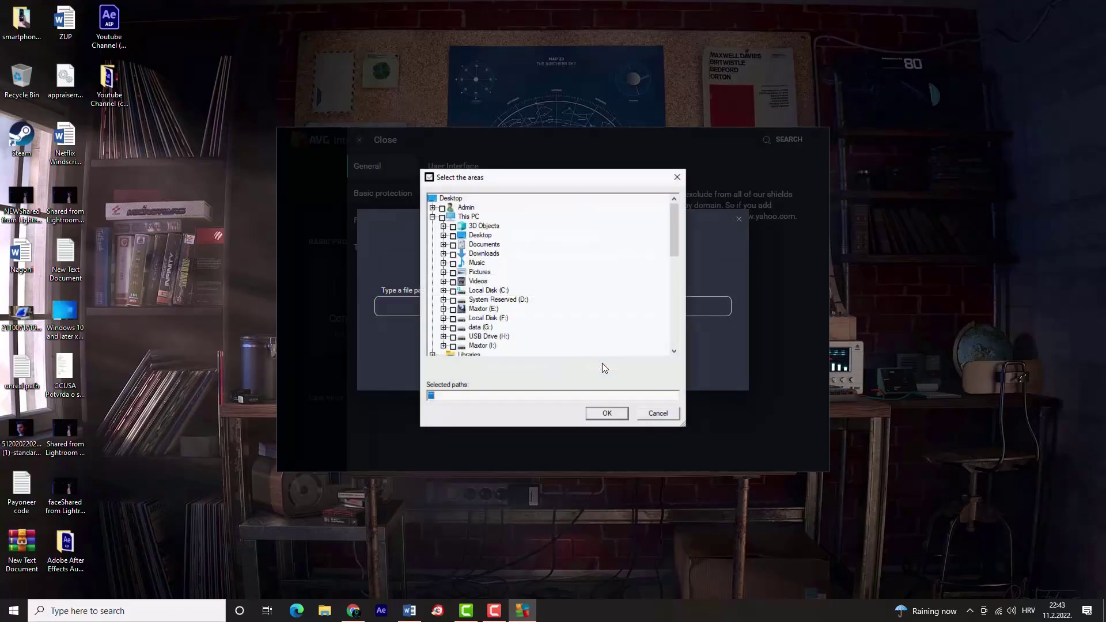
{"action": "scroll", "coordinate": [454, 293], "scroll_direction": "down", "scroll_amount": 1}
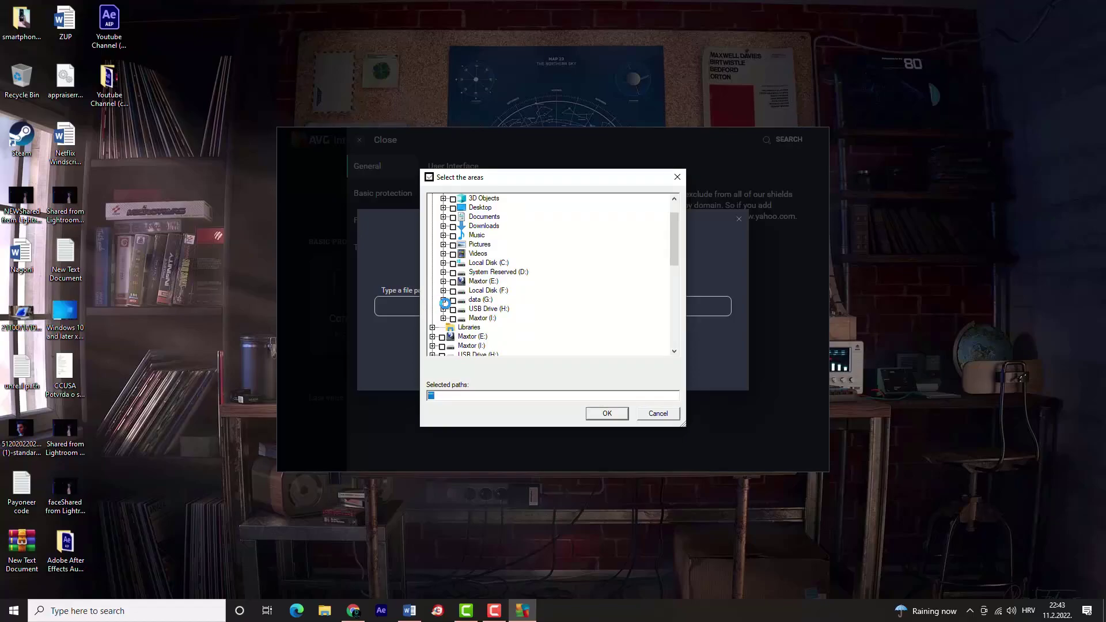
{"action": "scroll", "coordinate": [461, 300], "scroll_direction": "down", "scroll_amount": 15}
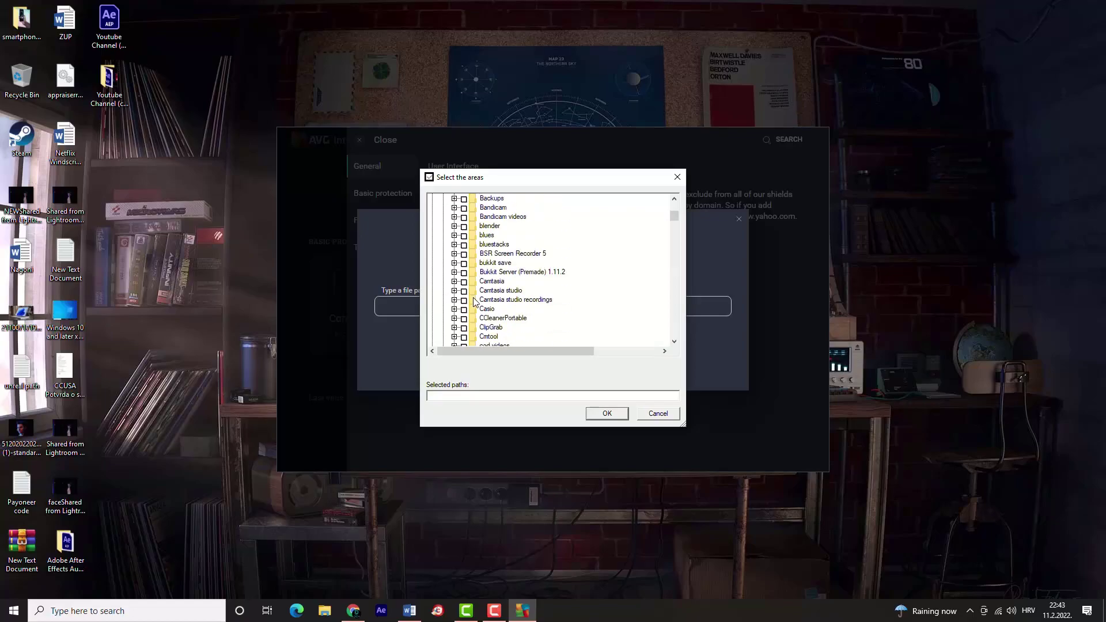
{"action": "scroll", "coordinate": [474, 300], "scroll_direction": "down", "scroll_amount": 15}
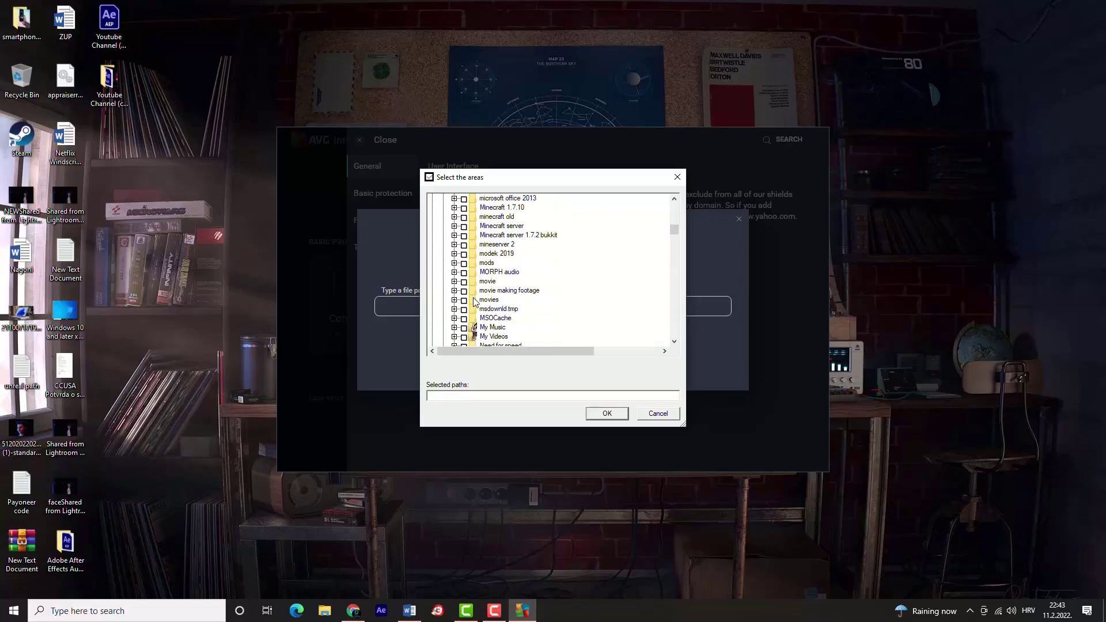
{"action": "scroll", "coordinate": [474, 300], "scroll_direction": "down", "scroll_amount": 2}
{"action": "scroll", "coordinate": [474, 300], "scroll_direction": "up", "scroll_amount": 2}
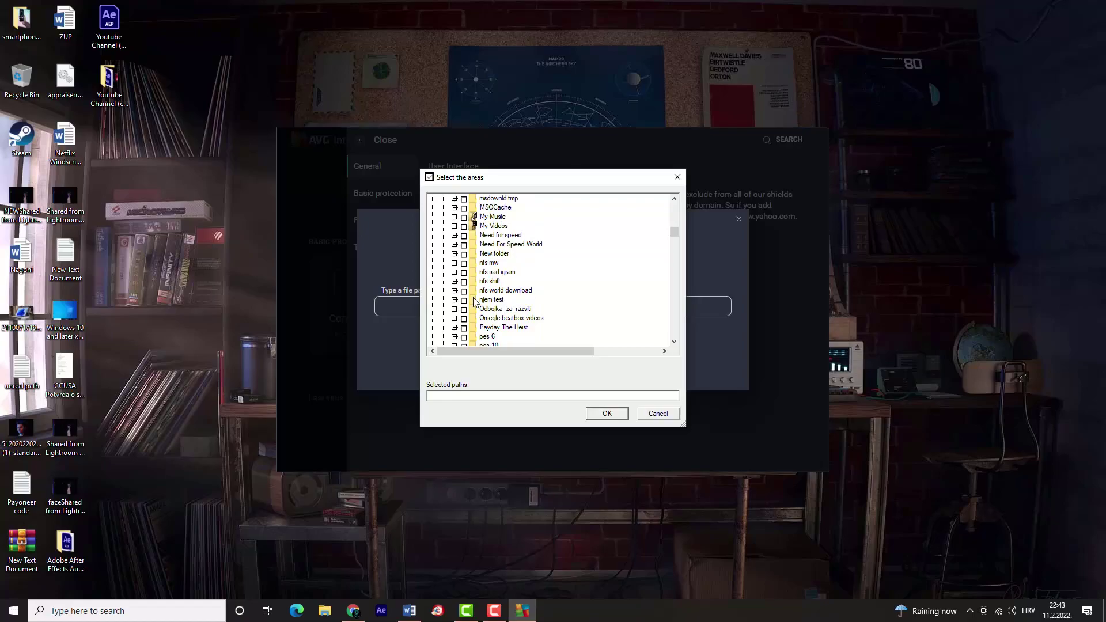
{"action": "scroll", "coordinate": [482, 309], "scroll_direction": "down", "scroll_amount": 4}
{"action": "scroll", "coordinate": [484, 309], "scroll_direction": "down", "scroll_amount": 10}
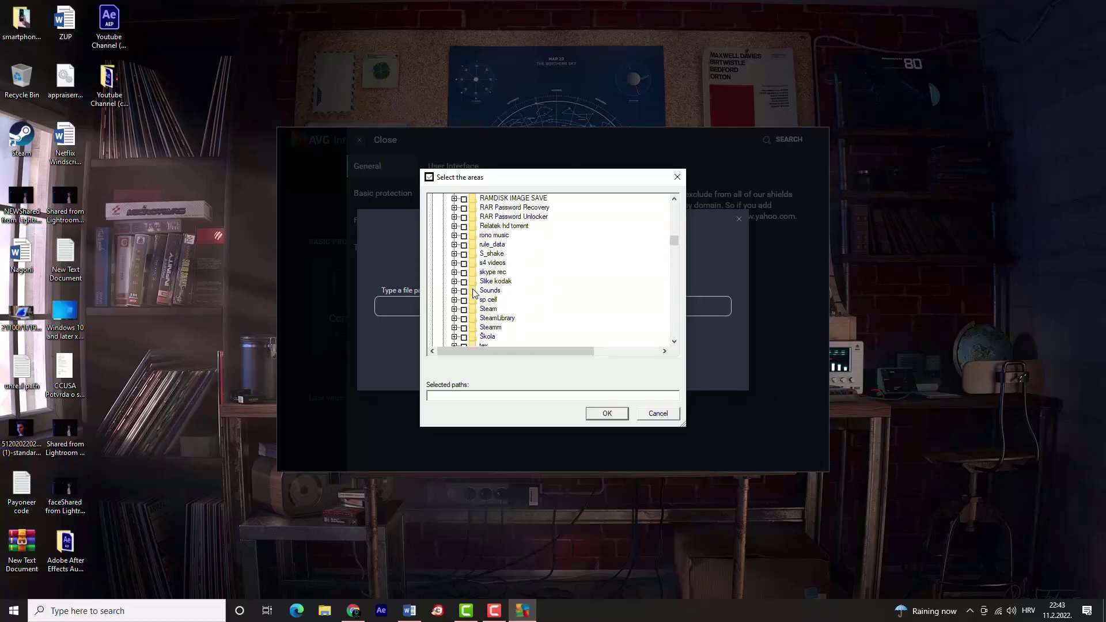
Add the G:\Steam and G:\SteamLibrary folders as exceptions and close AVG.
{"action": "left_click", "coordinate": [487, 311]}
{"action": "left_click", "coordinate": [464, 310]}
{"action": "left_click", "coordinate": [464, 319]}
{"action": "scroll", "coordinate": [473, 323], "scroll_direction": "up", "scroll_amount": 1}
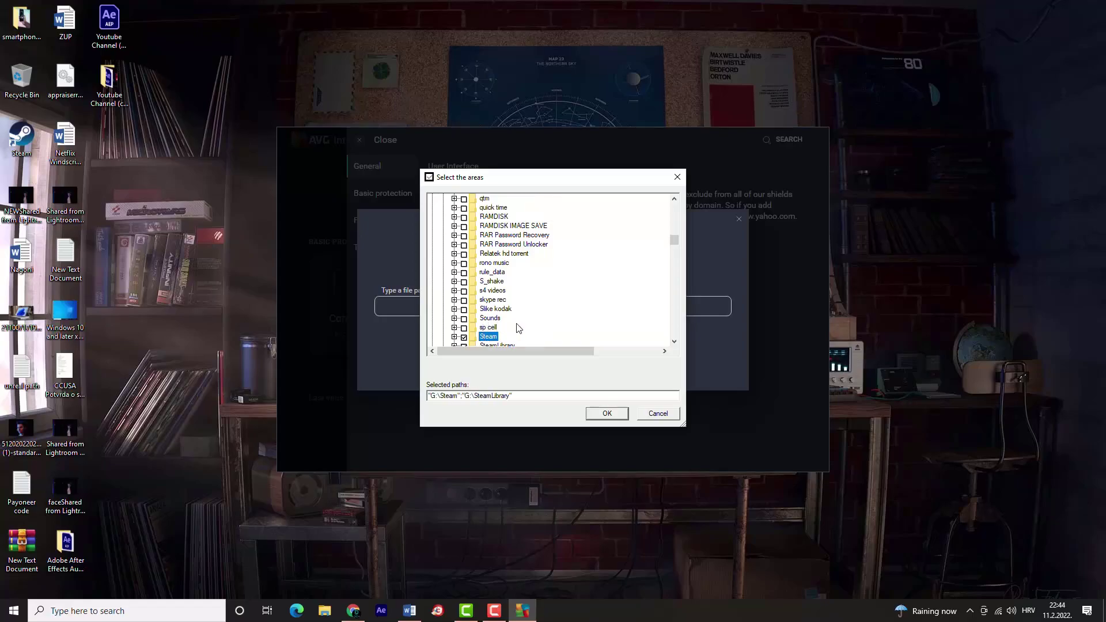
{"action": "scroll", "coordinate": [483, 321], "scroll_direction": "down", "scroll_amount": 1}
{"action": "left_click", "coordinate": [605, 413]}
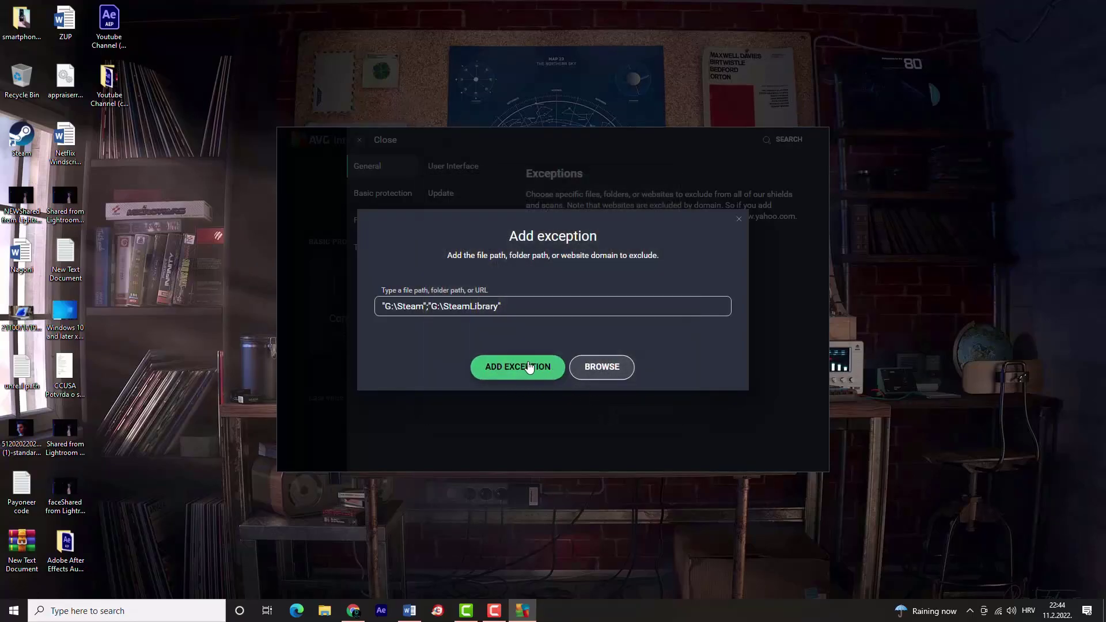
{"action": "left_click", "coordinate": [530, 368]}
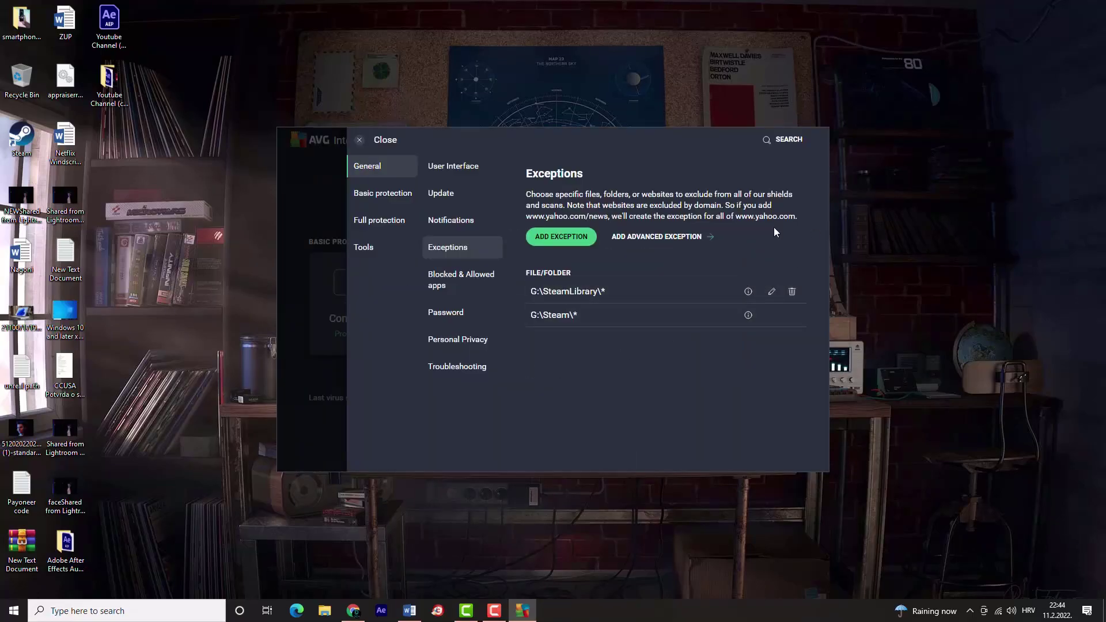
{"action": "left_click", "coordinate": [375, 147]}
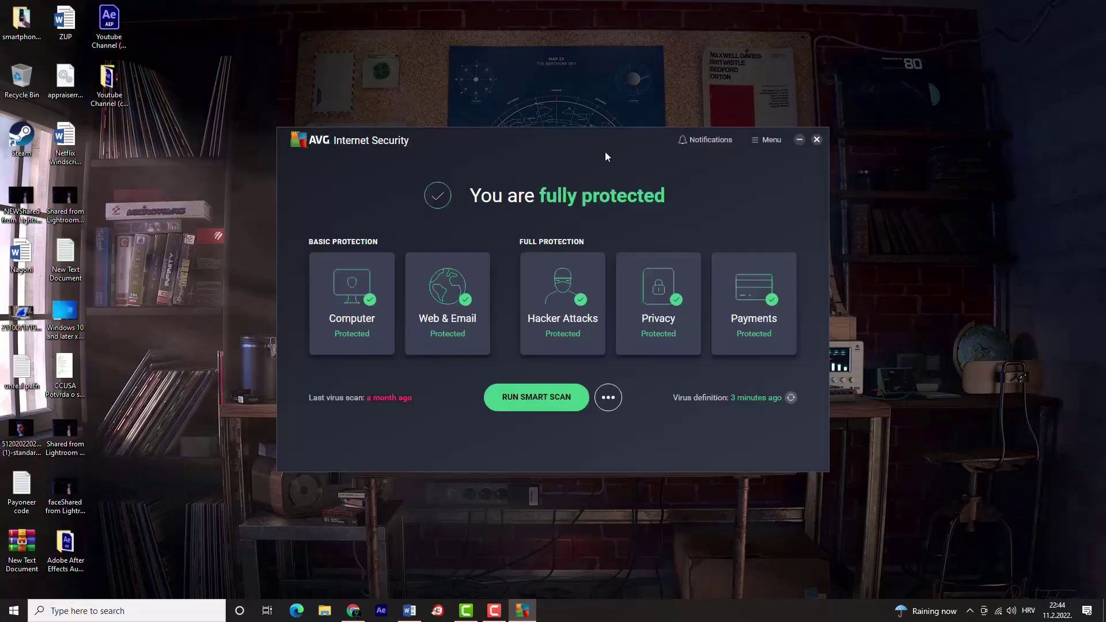
{"action": "left_click", "coordinate": [817, 141]}
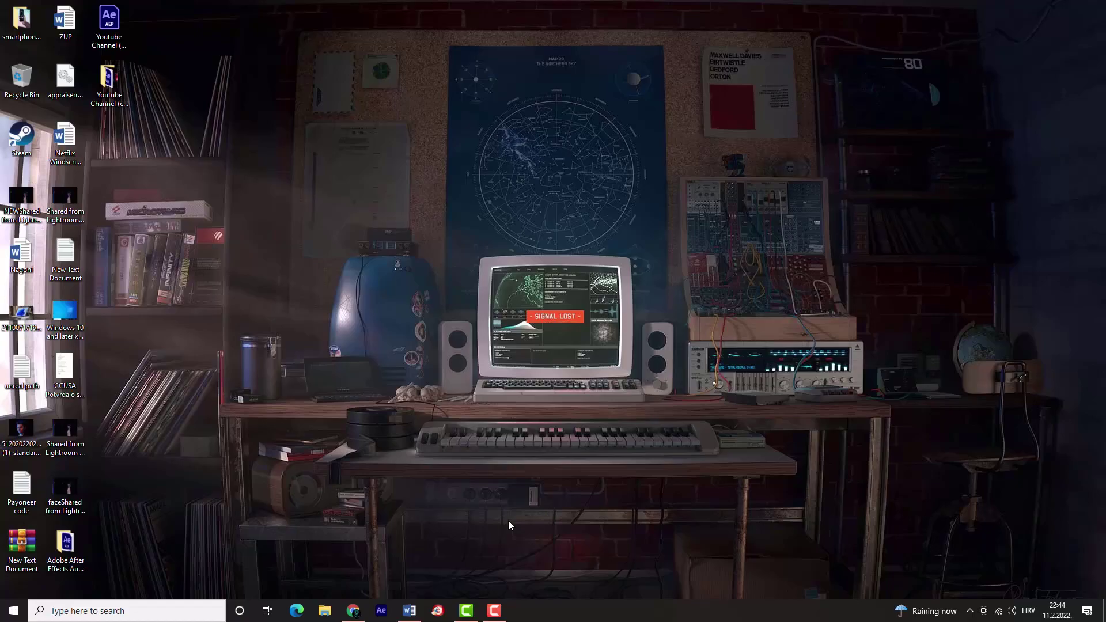
Set the Steam desktop shortcut to run as an administrator, and test it by launching and closing Steam.
{"action": "right_click", "coordinate": [32, 140]}
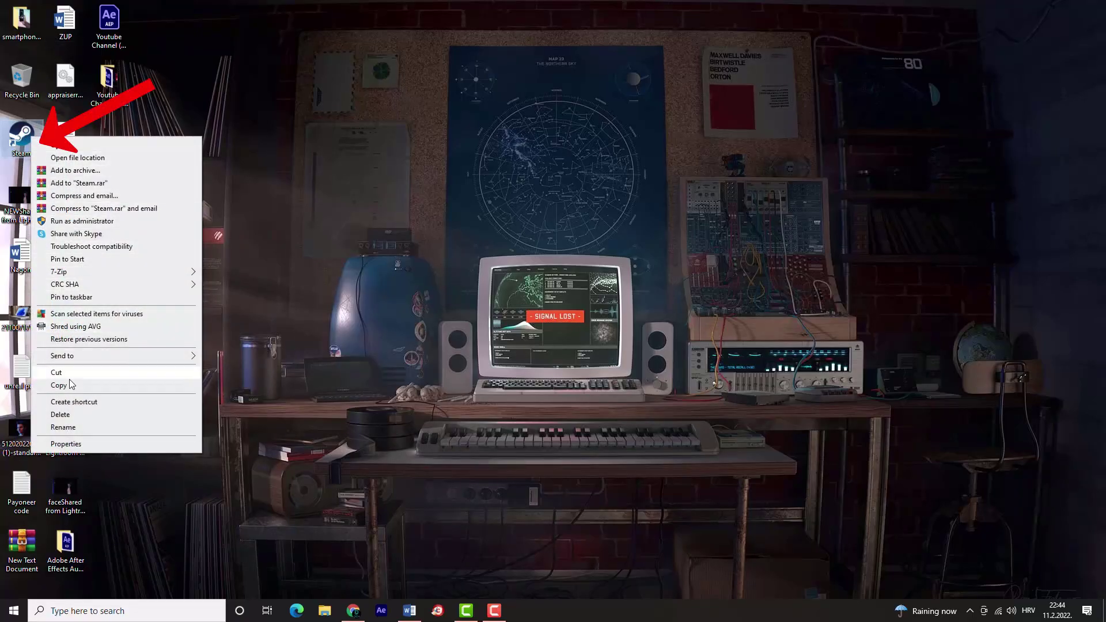
{"action": "left_click", "coordinate": [74, 447]}
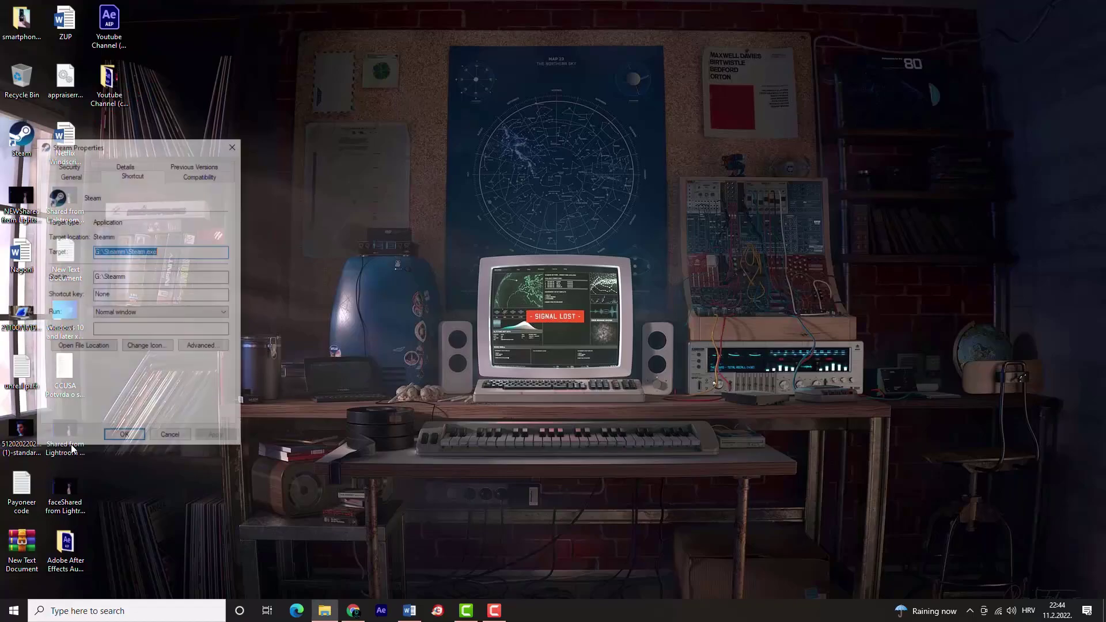
{"action": "left_click_drag", "start_coordinate": [107, 144], "coordinate": [449, 144]}
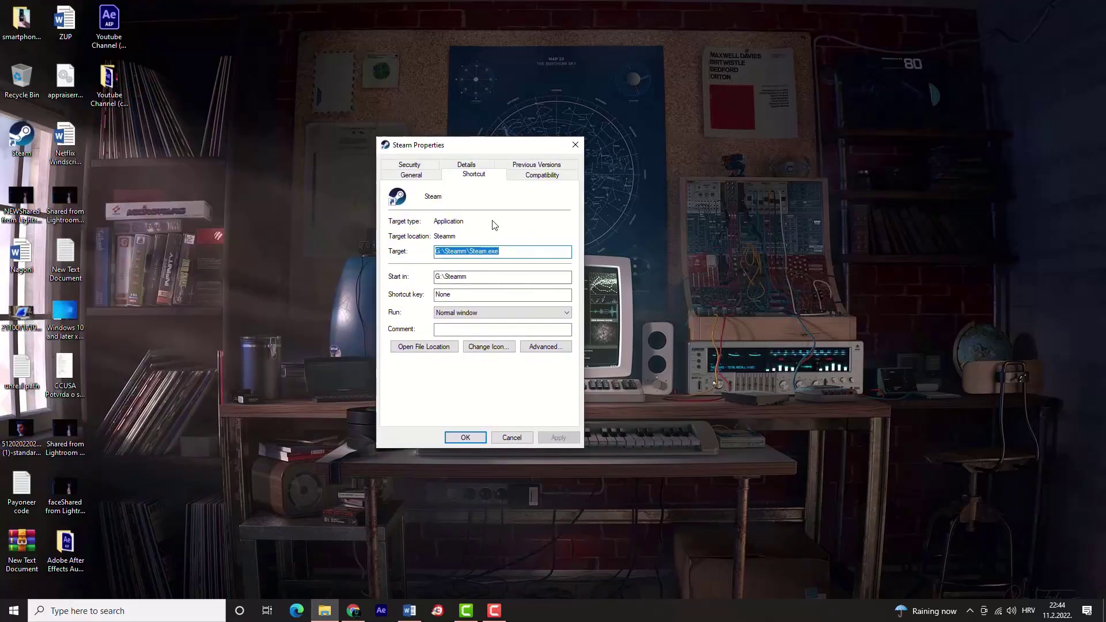
{"action": "left_click", "coordinate": [549, 176]}
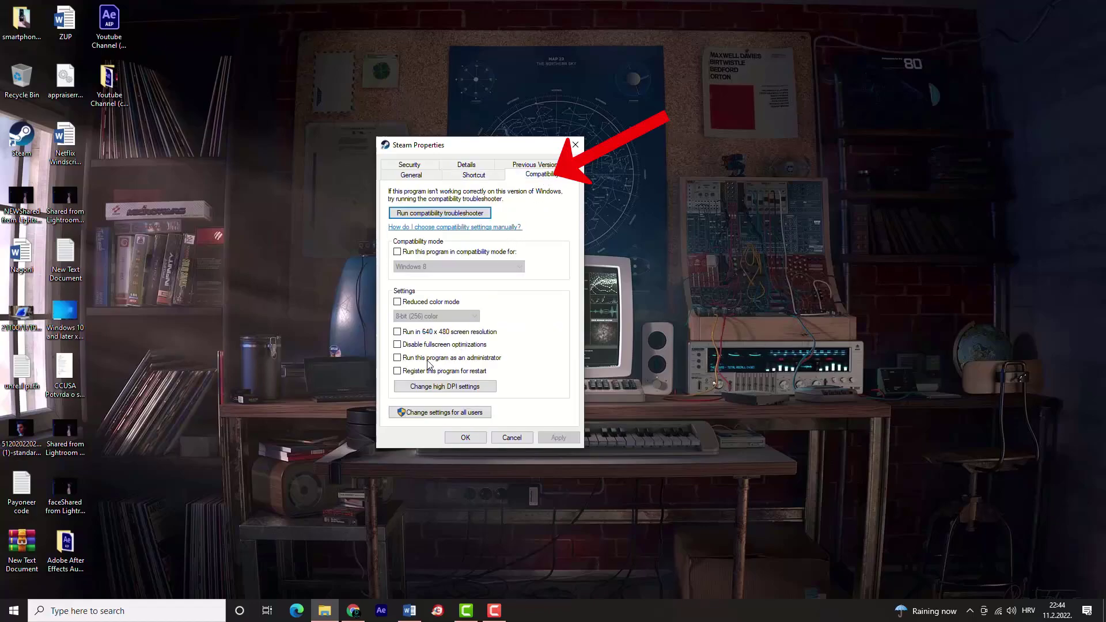
{"action": "left_click", "coordinate": [397, 359]}
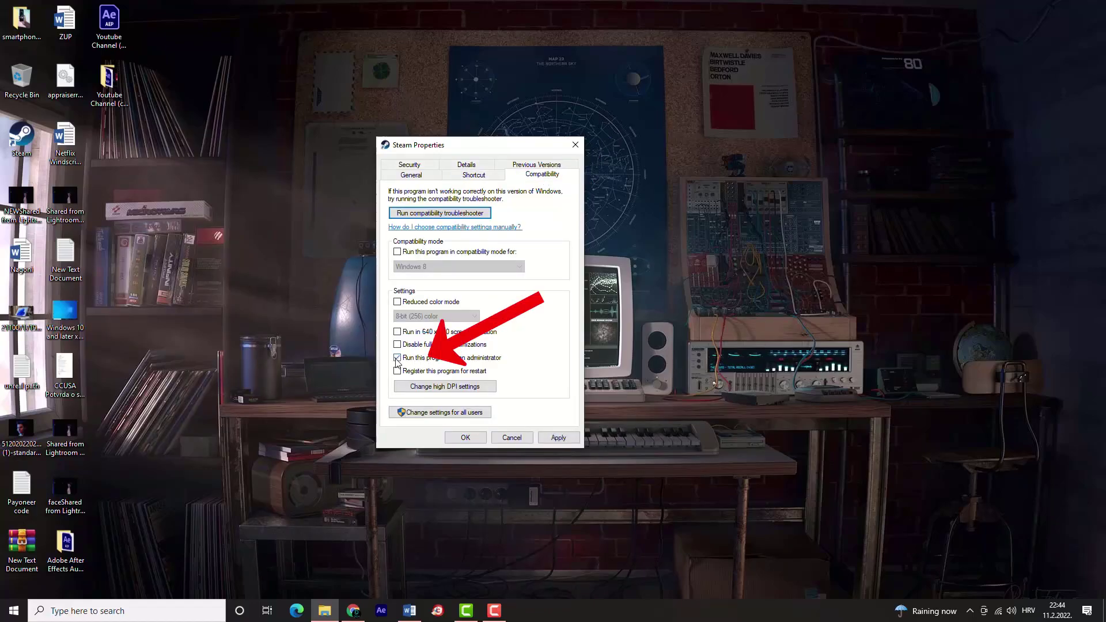
{"action": "left_click", "coordinate": [556, 436]}
{"action": "left_click", "coordinate": [466, 437]}
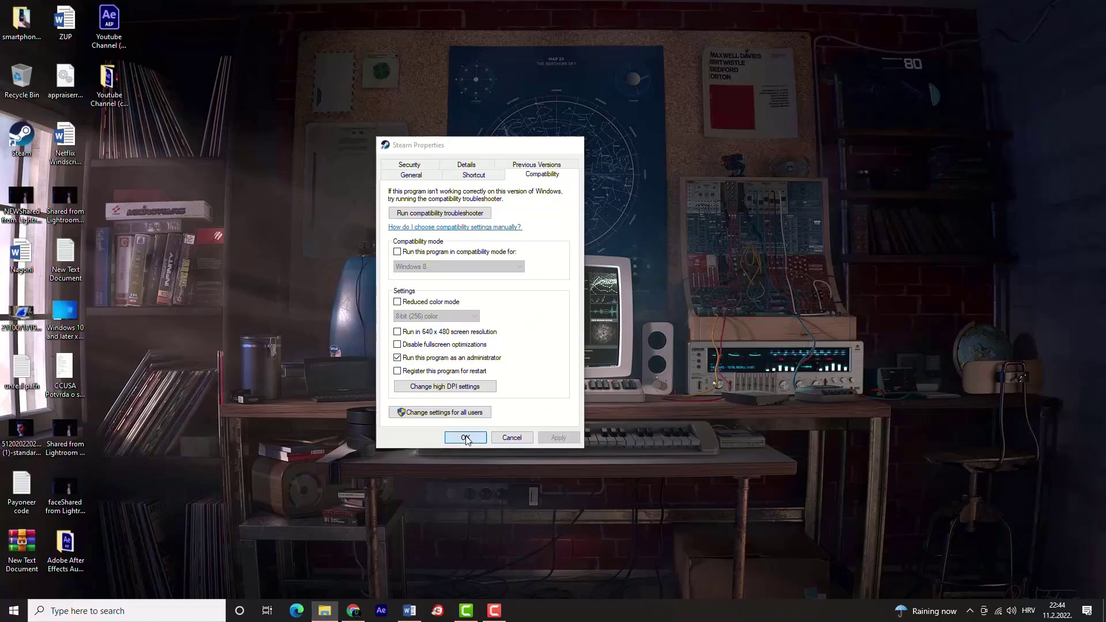
{"action": "double_click", "coordinate": [26, 138]}
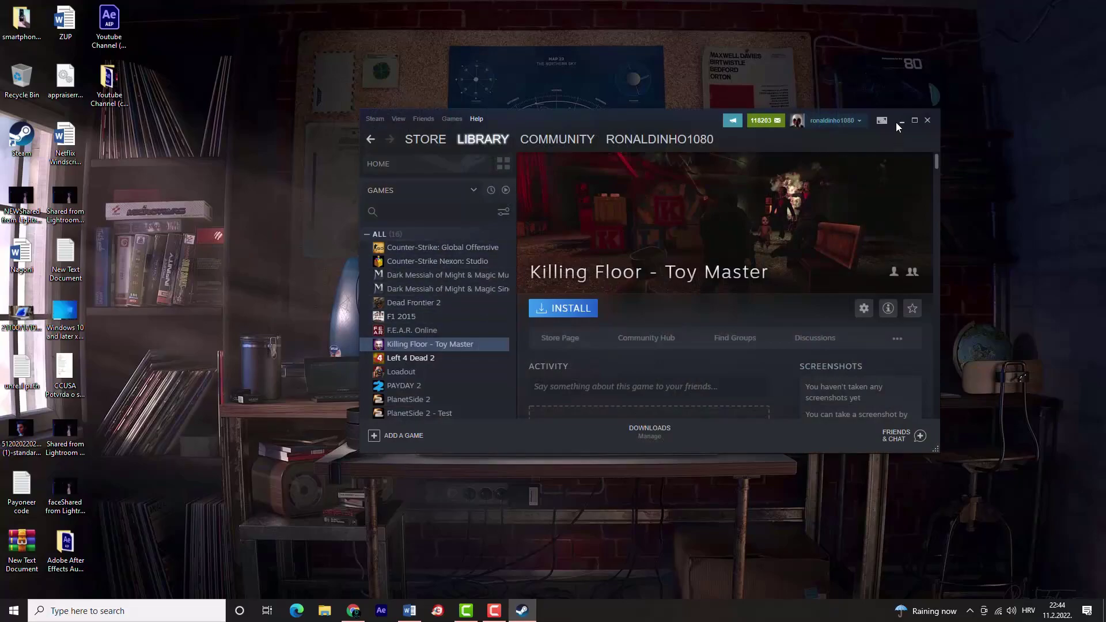
{"action": "left_click", "coordinate": [928, 120]}
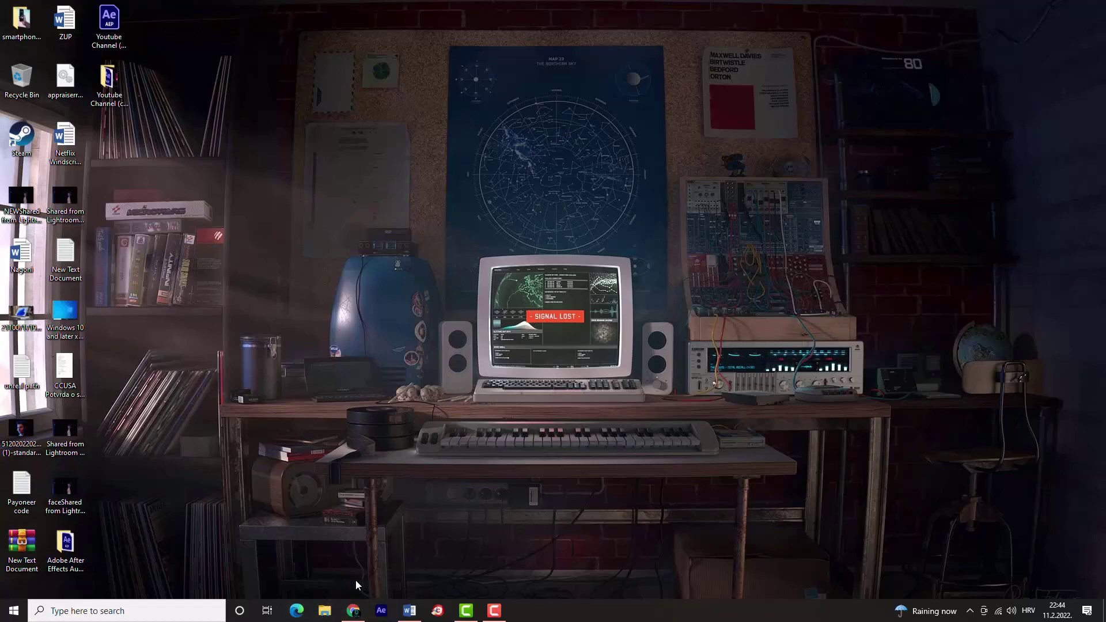
Open the properties of Local Disk (C:) in File Explorer and start Disk Cleanup for the drive.
{"action": "left_click", "coordinate": [333, 615]}
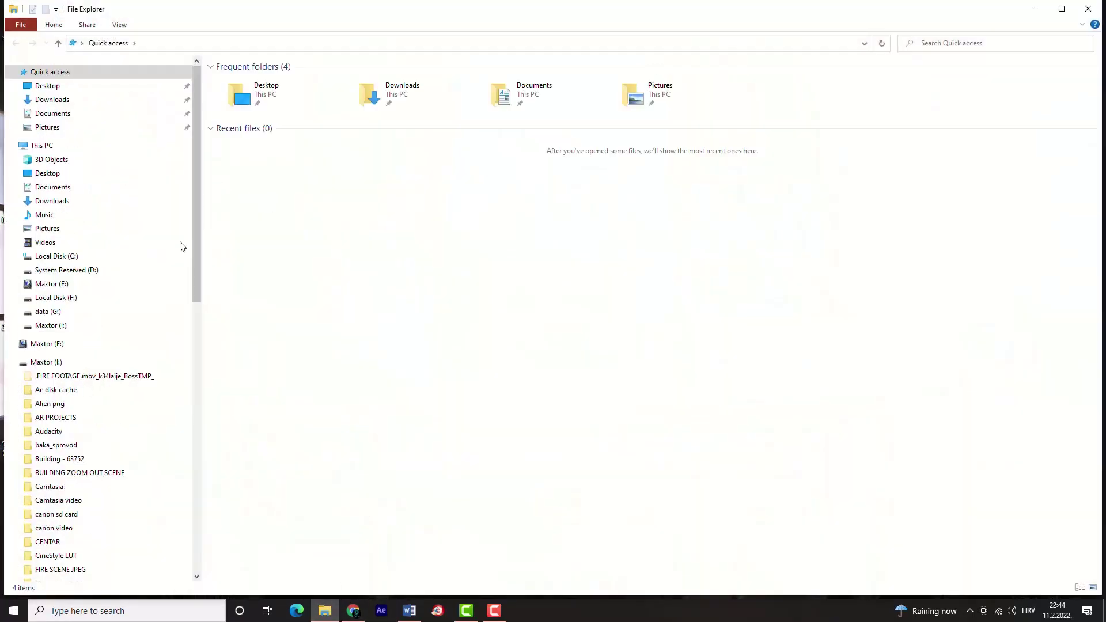
{"action": "left_click", "coordinate": [102, 147]}
{"action": "left_click", "coordinate": [268, 177]}
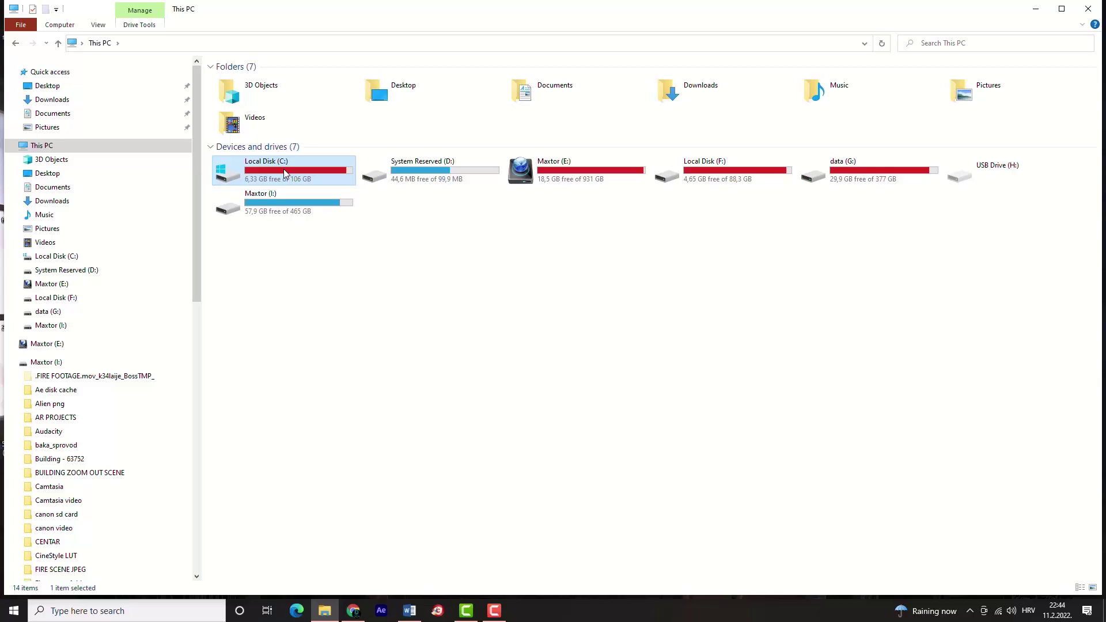
{"action": "right_click", "coordinate": [284, 173]}
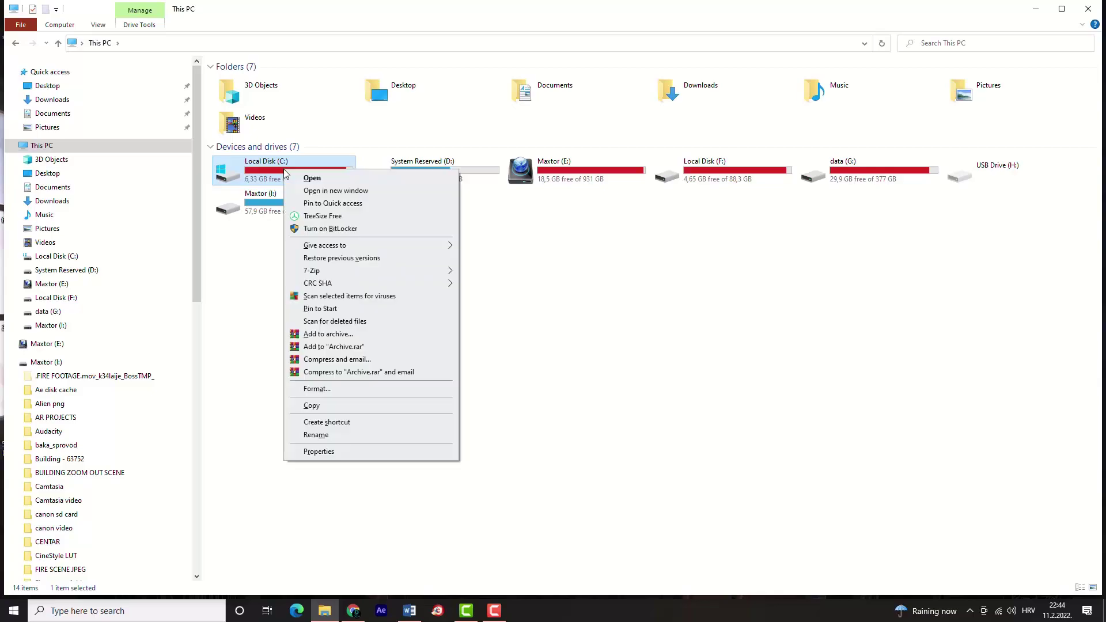
{"action": "left_click", "coordinate": [319, 452]}
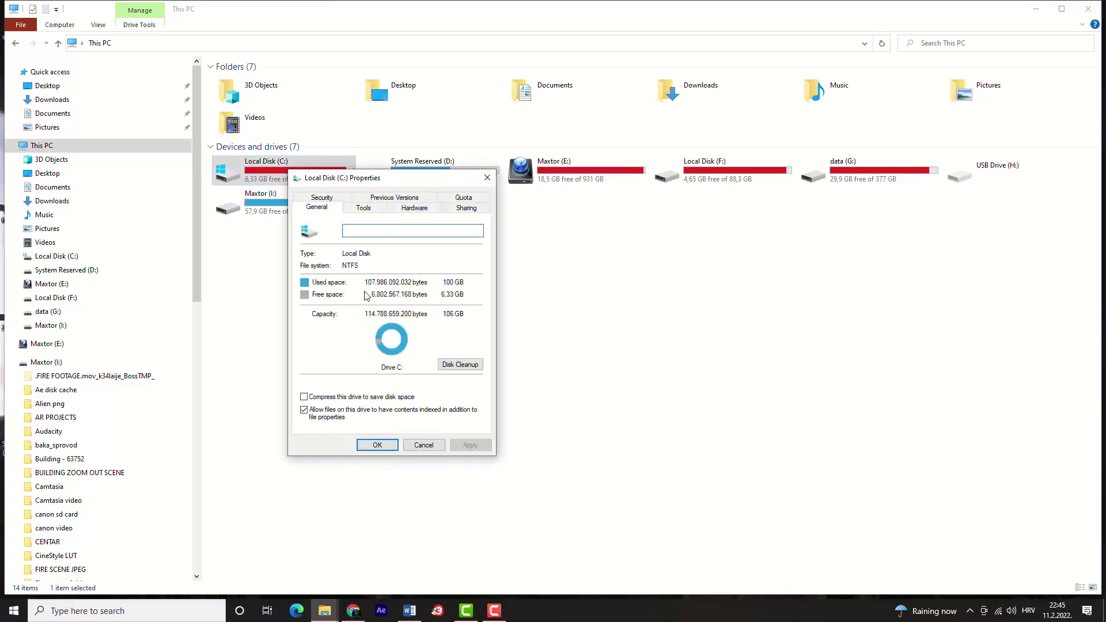
{"action": "left_click", "coordinate": [473, 365]}
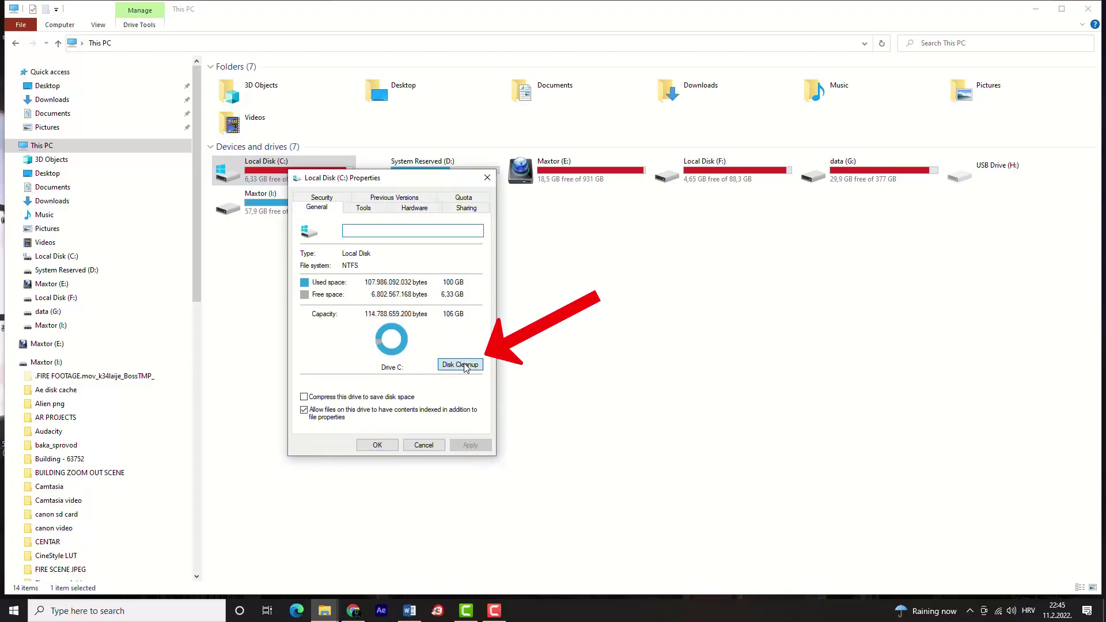
Run Disk Cleanup on drive C: with the preselected file types, confirm the permanent deletion, and close the drive properties and File Explorer.
{"action": "scroll", "coordinate": [275, 195], "scroll_direction": "down", "scroll_amount": 1}
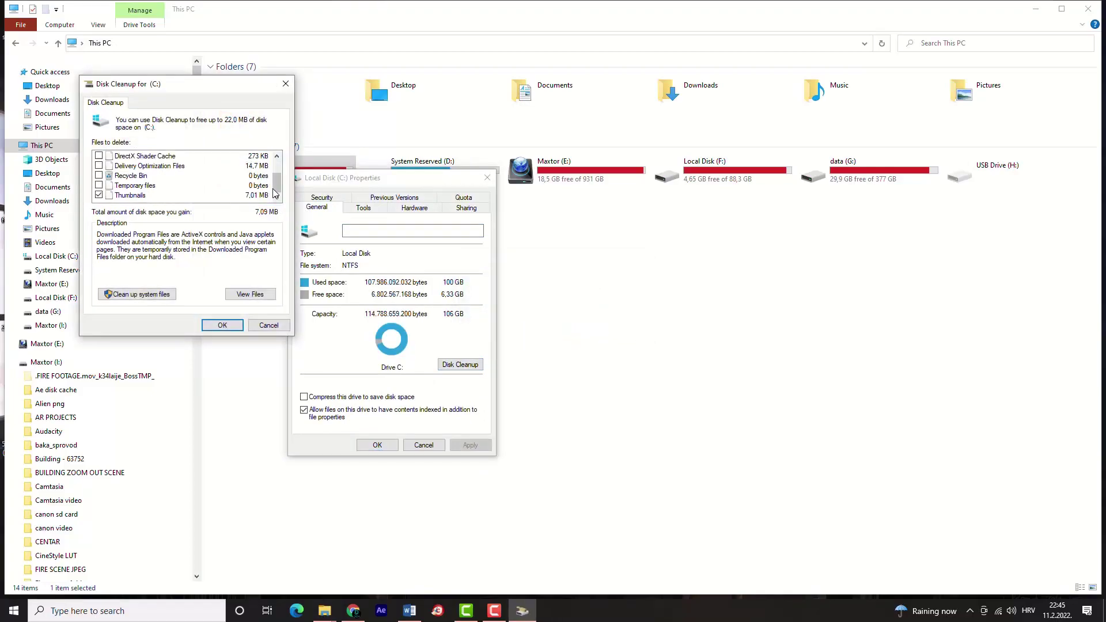
{"action": "left_click", "coordinate": [222, 325]}
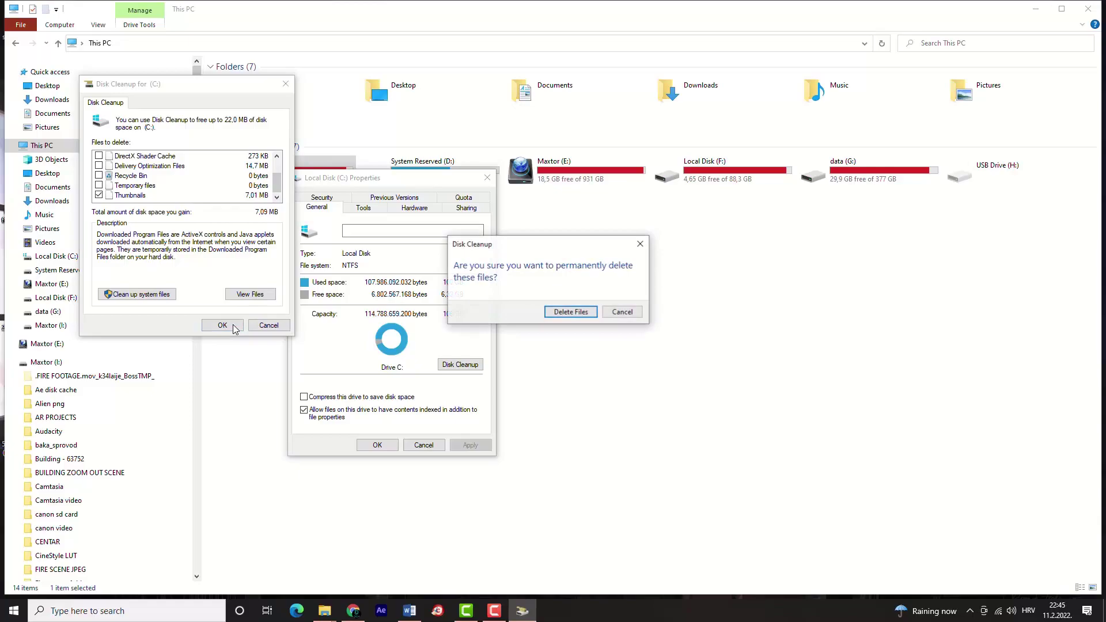
{"action": "left_click", "coordinate": [552, 317]}
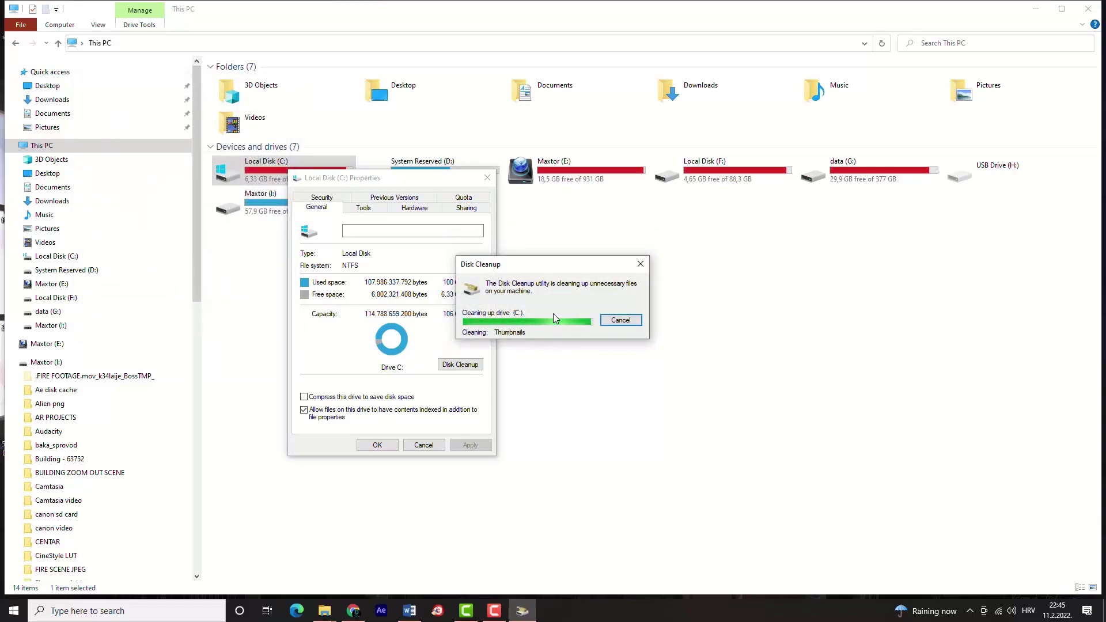
{"action": "left_click", "coordinate": [377, 445]}
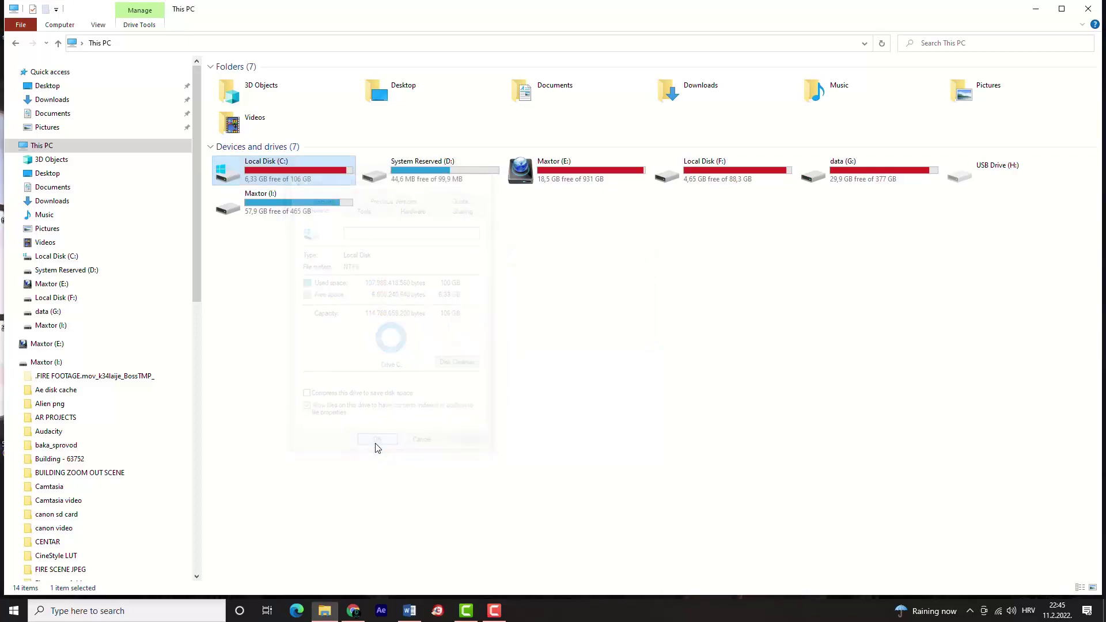
{"action": "left_click", "coordinate": [1088, 8]}
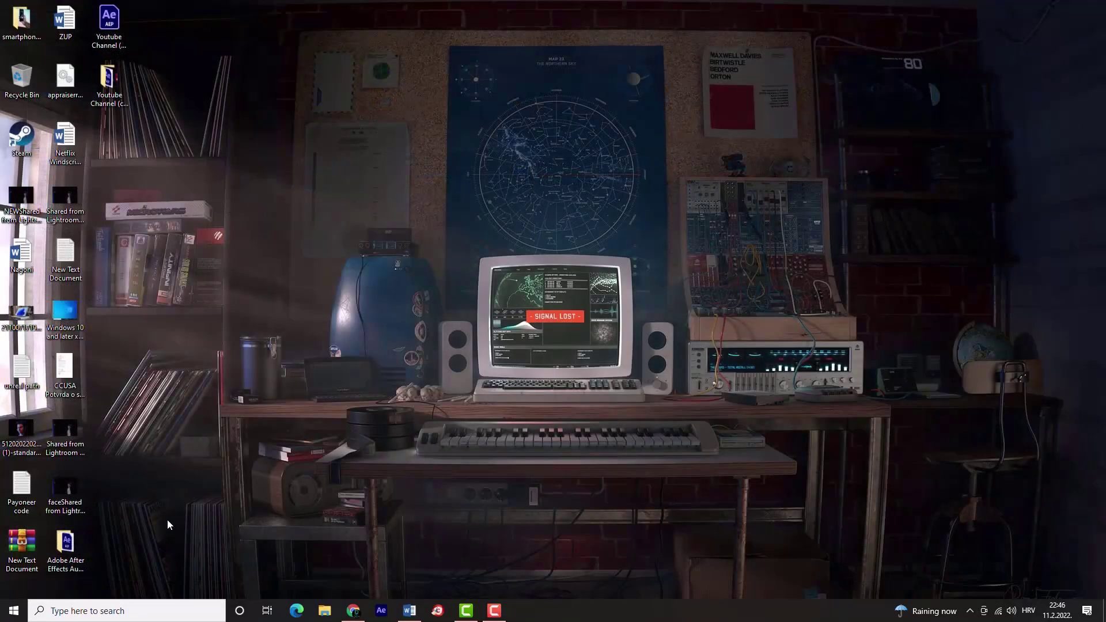
Search Windows for cmd, run Command Prompt as administrator, and move its window towards the middle of the desktop.
{"action": "left_click", "coordinate": [13, 611]}
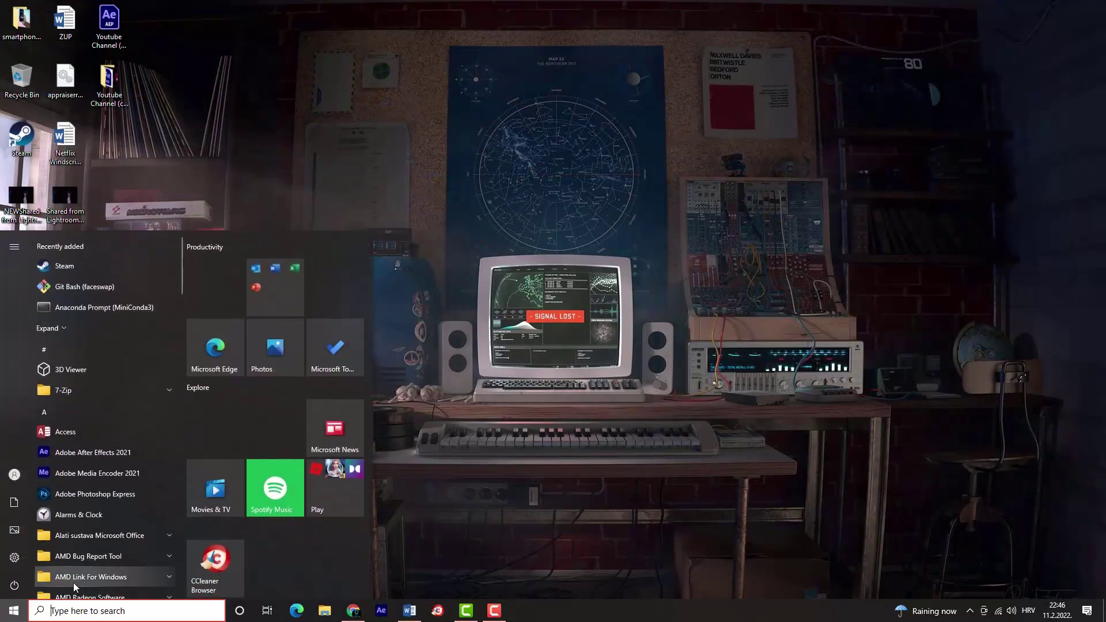
{"action": "type", "text": "cmd"}
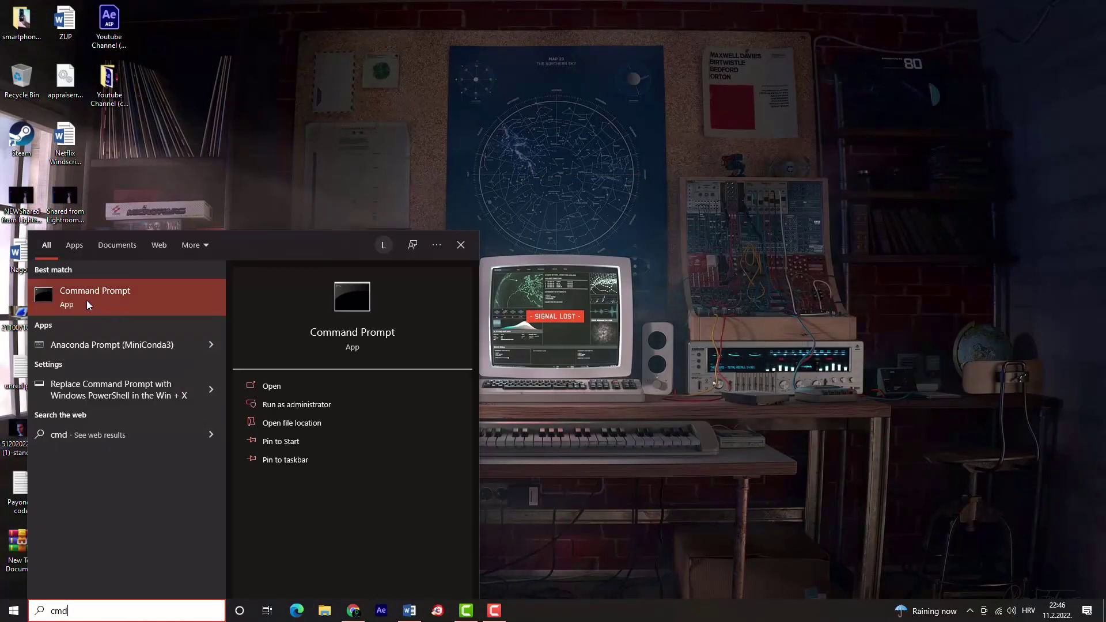
{"action": "right_click", "coordinate": [87, 301]}
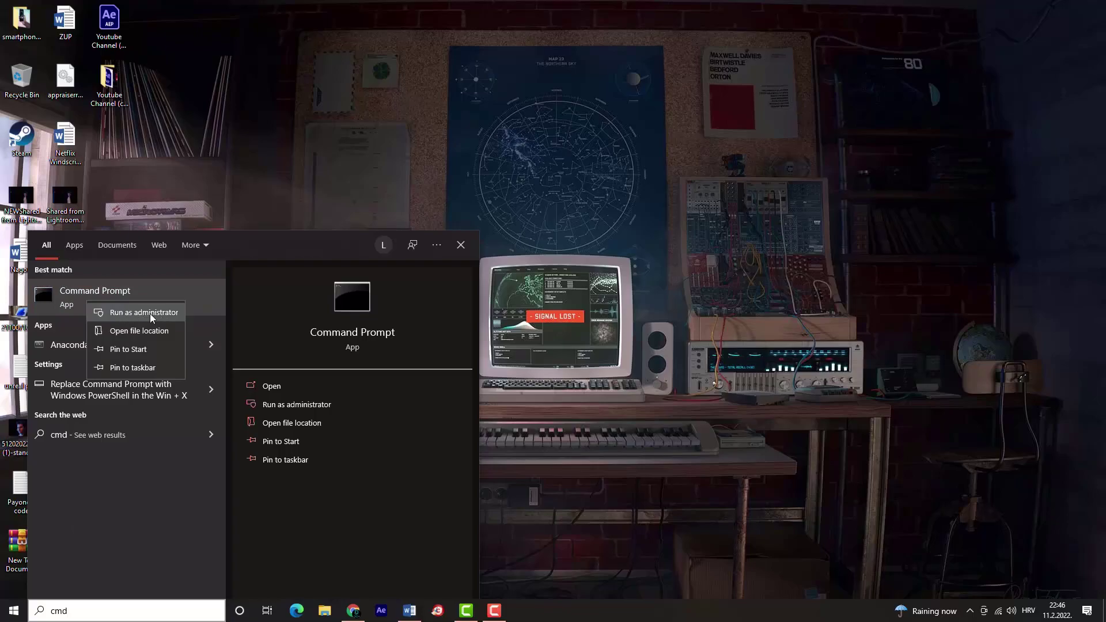
{"action": "key", "text": "Escape"}
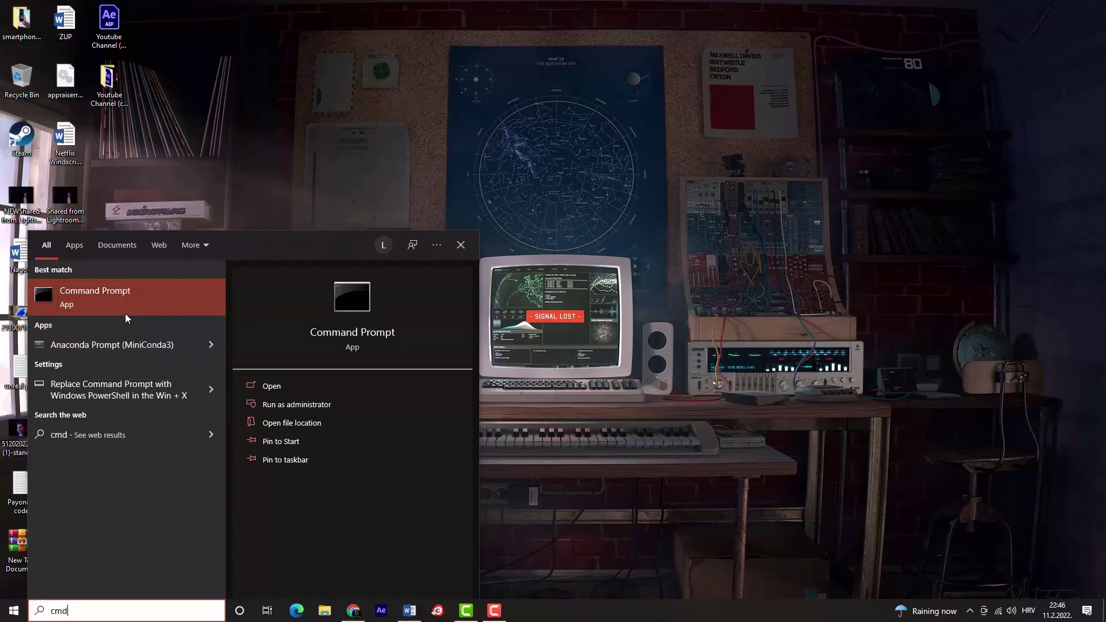
{"action": "key", "text": "ctrl+shift+Return"}
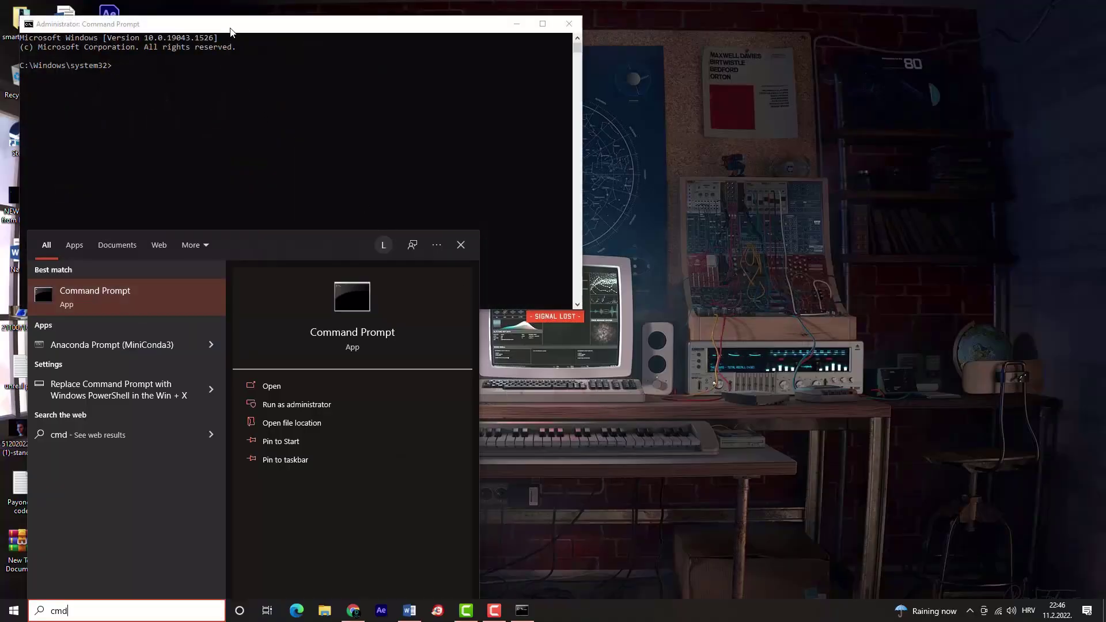
{"action": "left_click_drag", "start_coordinate": [230, 32], "coordinate": [439, 116]}
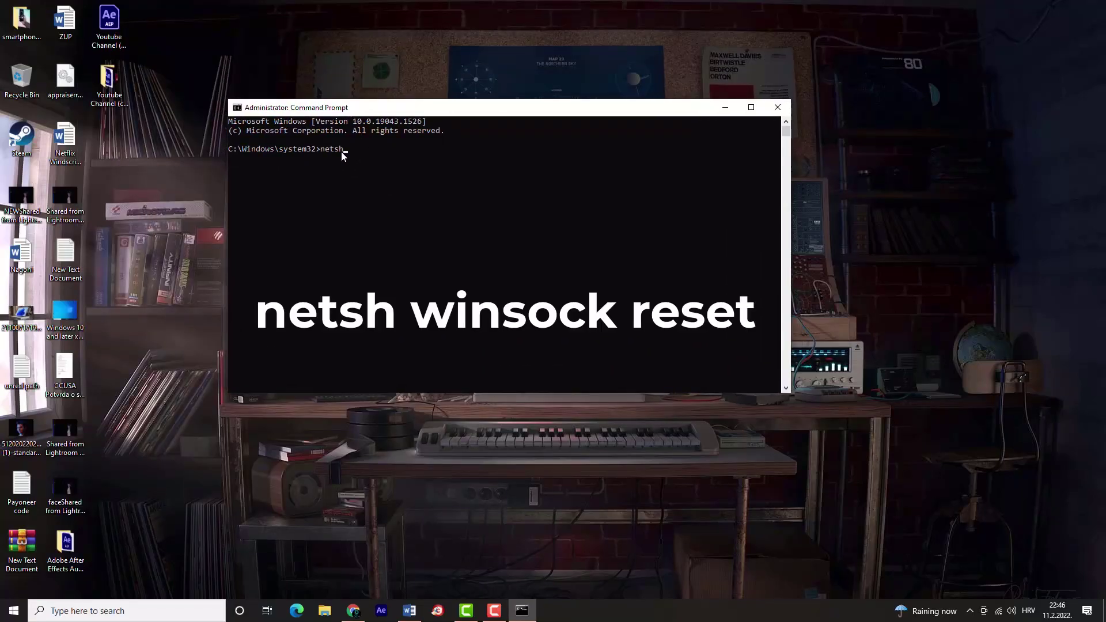
Run netsh winsock reset, highlight the restart notice in the output, and close Command Prompt.
{"action": "type", "text": "netsh winsock rset"}
{"action": "key", "text": "BackSpace"}
{"action": "key", "text": "BackSpace"}
{"action": "key", "text": "BackSpace"}
{"action": "type", "text": "eset"}
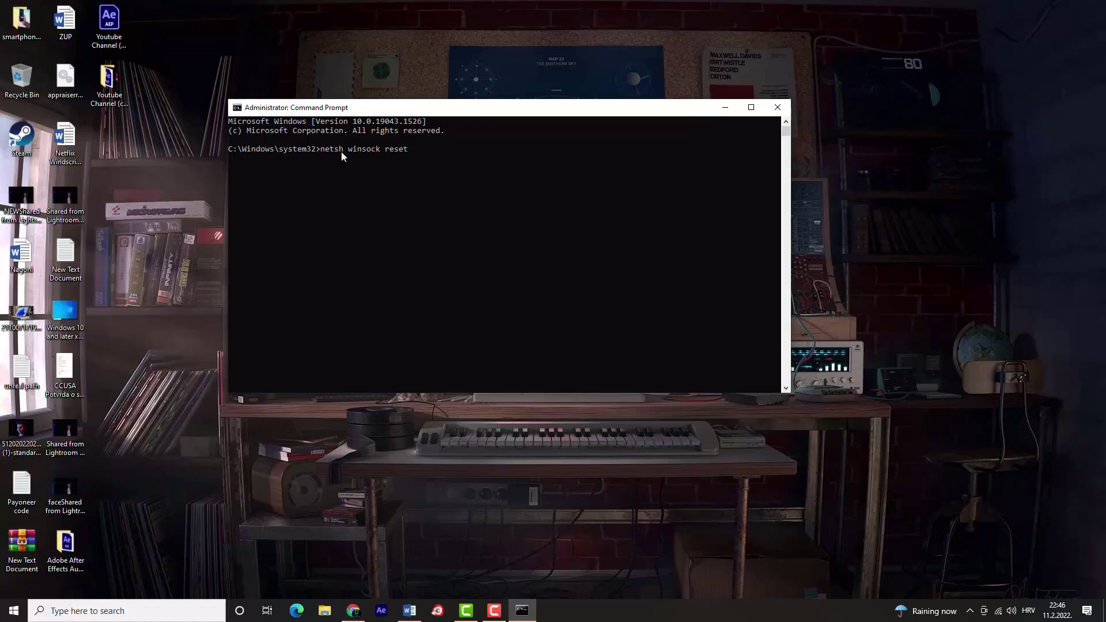
{"action": "key", "text": "Return"}
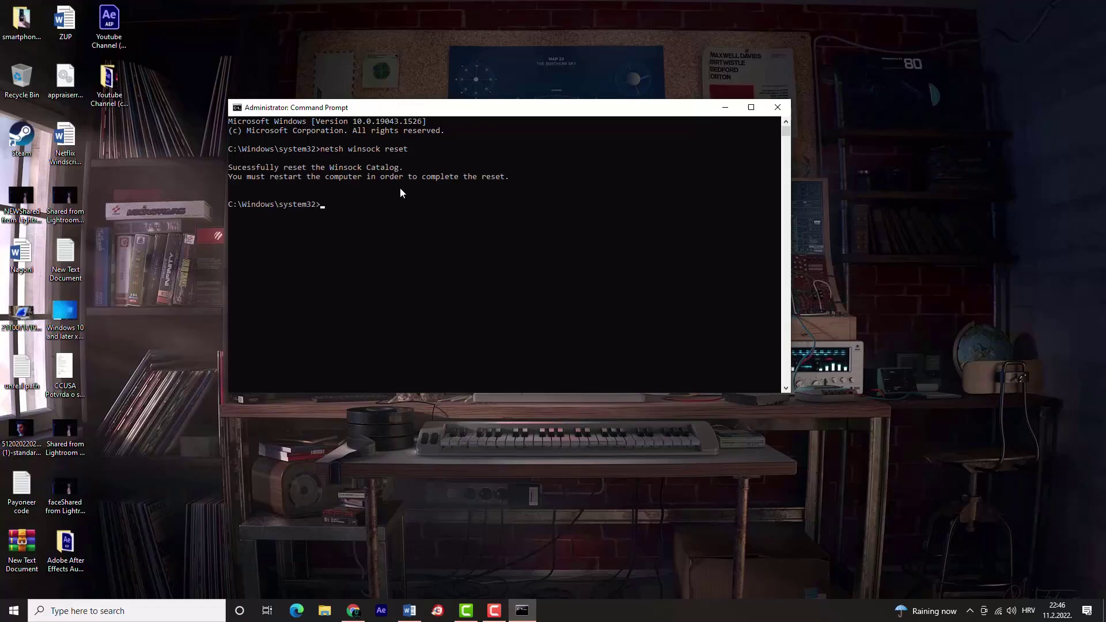
{"action": "left_click_drag", "start_coordinate": [484, 178], "coordinate": [314, 180]}
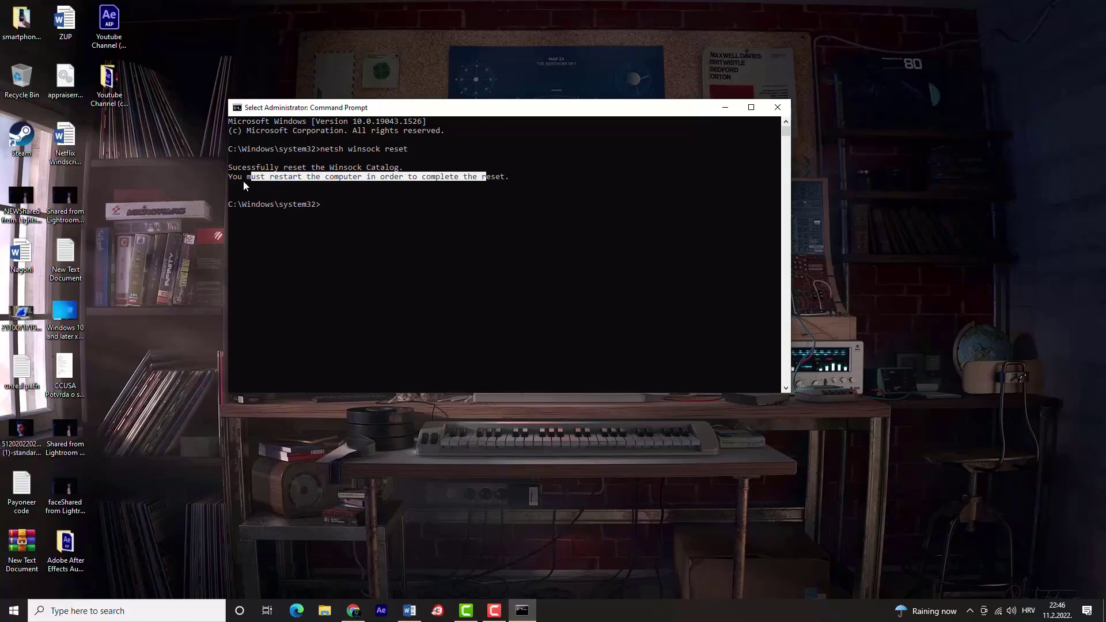
{"action": "mouse_move", "coordinate": [243, 181]}
{"action": "left_mouse_down"}
{"action": "mouse_move", "coordinate": [789, 178]}
{"action": "mouse_move", "coordinate": [231, 188]}
{"action": "left_mouse_up"}
{"action": "left_click", "coordinate": [777, 107]}
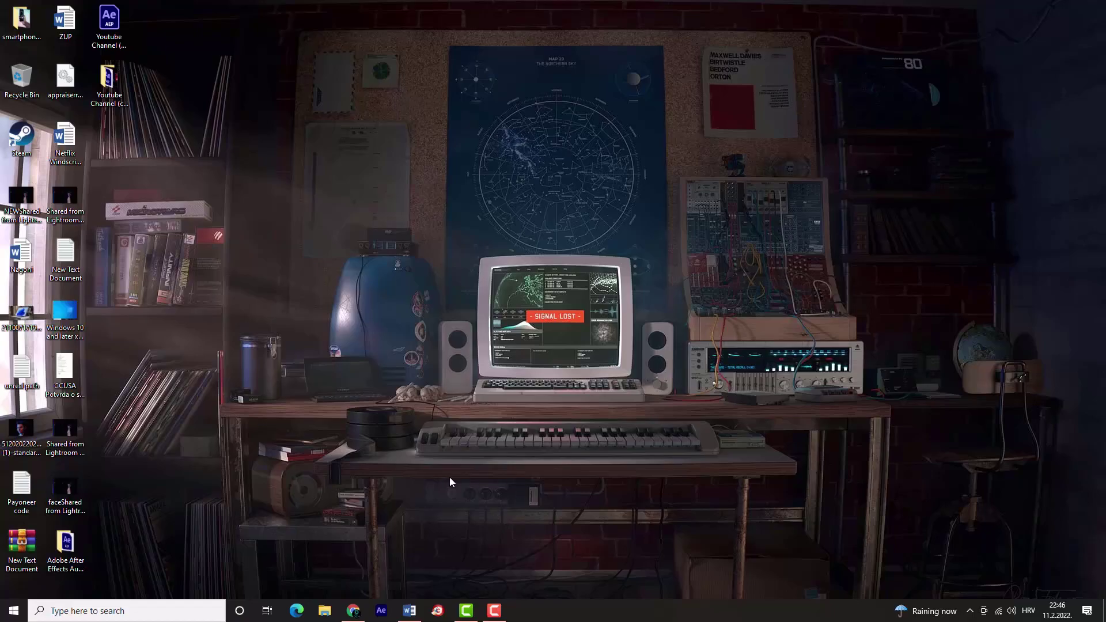
Launch Steam from the desktop and open the properties of Left 4 Dead 2 in the library.
{"action": "double_click", "coordinate": [21, 138]}
{"action": "left_click_drag", "start_coordinate": [493, 117], "coordinate": [483, 114]}
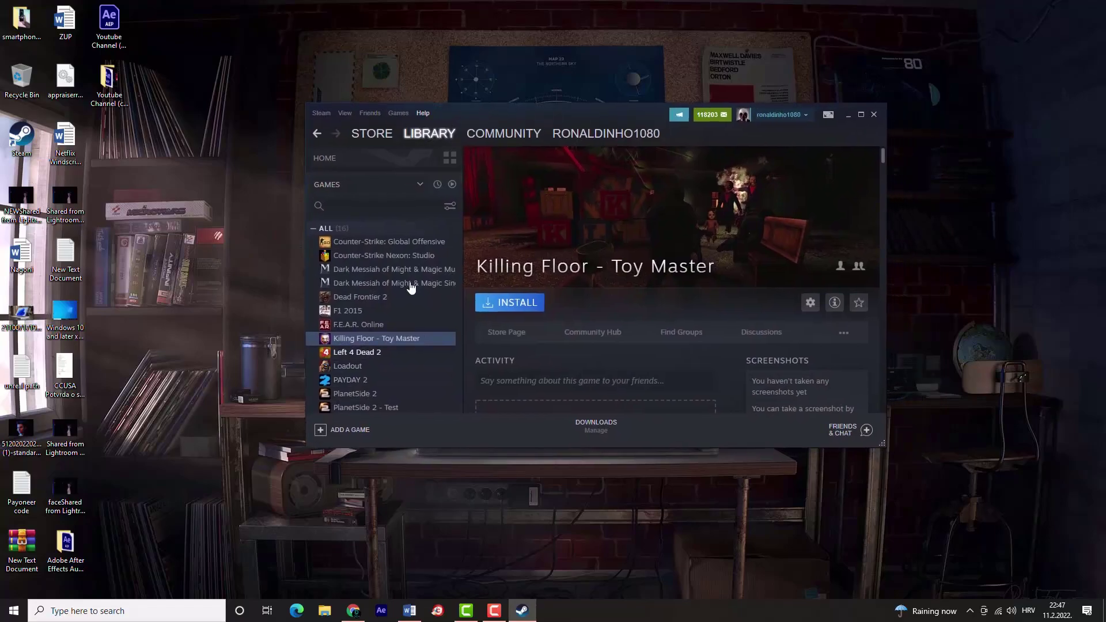
{"action": "left_click", "coordinate": [384, 352]}
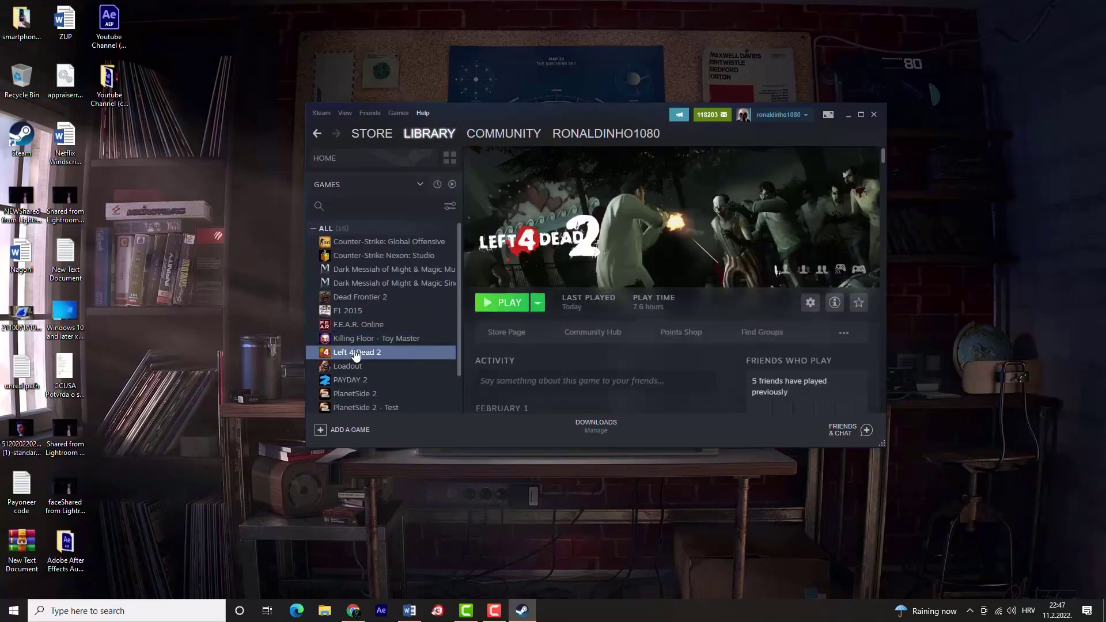
{"action": "right_click", "coordinate": [363, 357]}
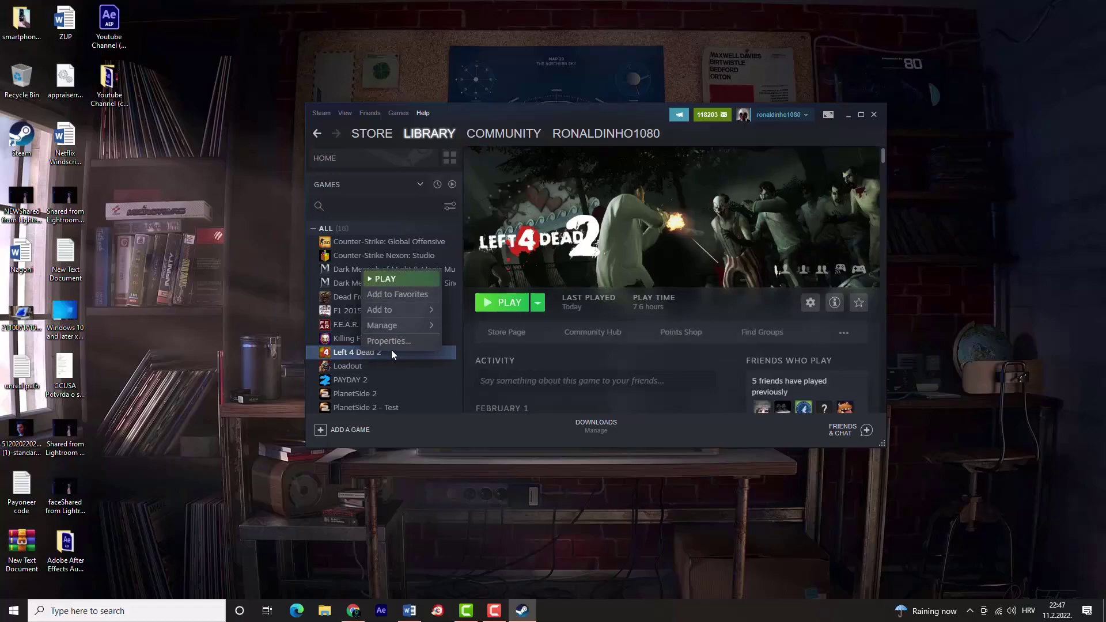
{"action": "left_click", "coordinate": [386, 340]}
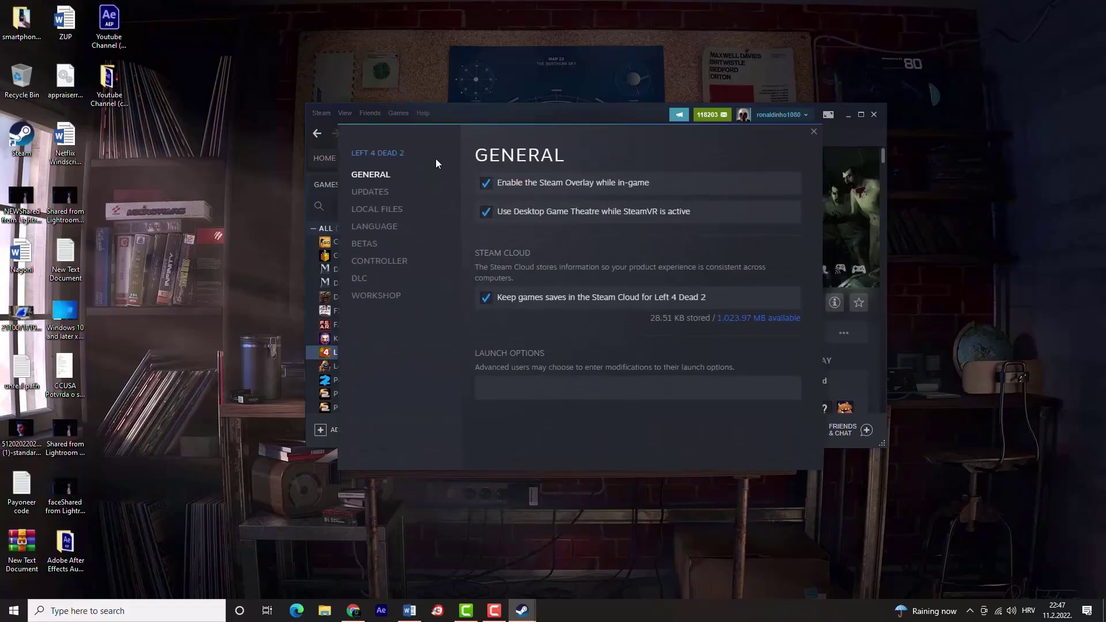
Verify the integrity of Left 4 Dead 2's local game files, and close the Steam windows.
{"action": "left_click", "coordinate": [381, 211]}
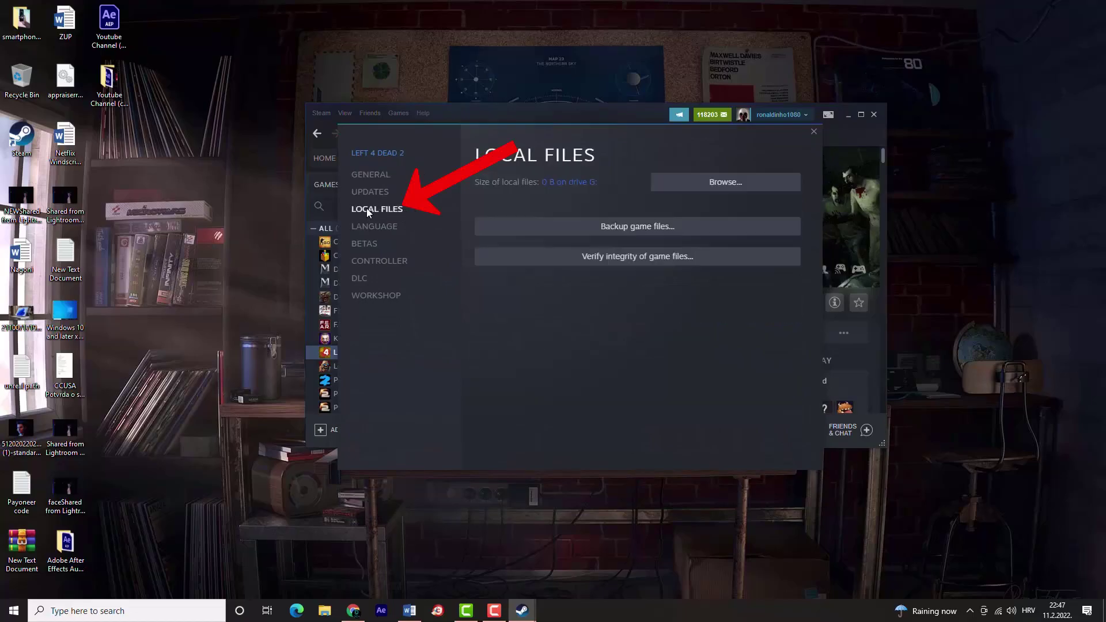
{"action": "left_click", "coordinate": [619, 261]}
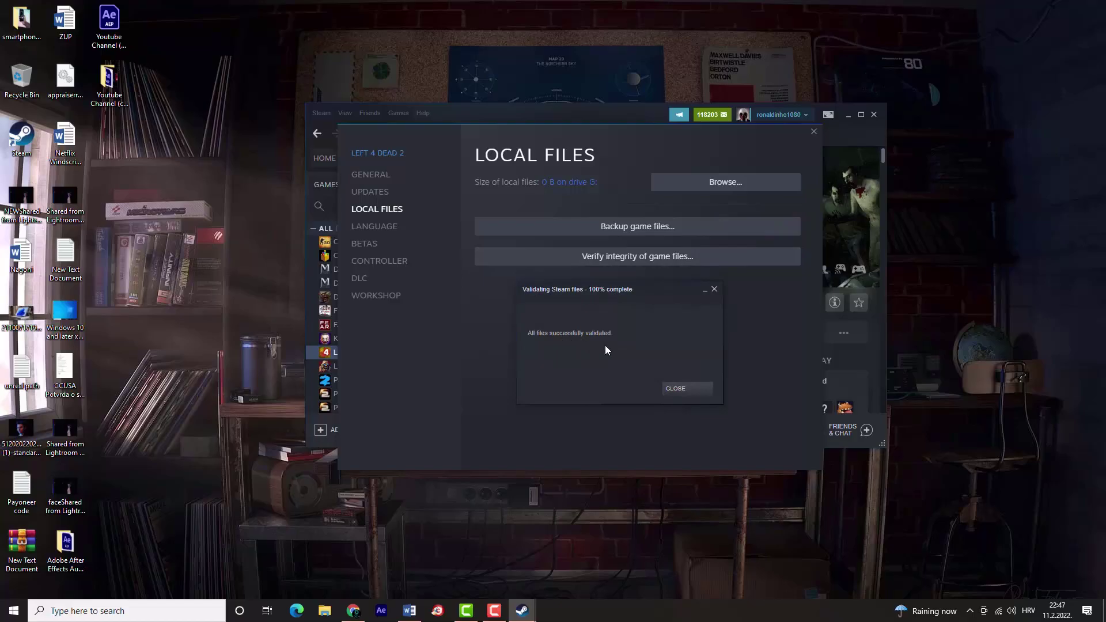
{"action": "left_click", "coordinate": [677, 388]}
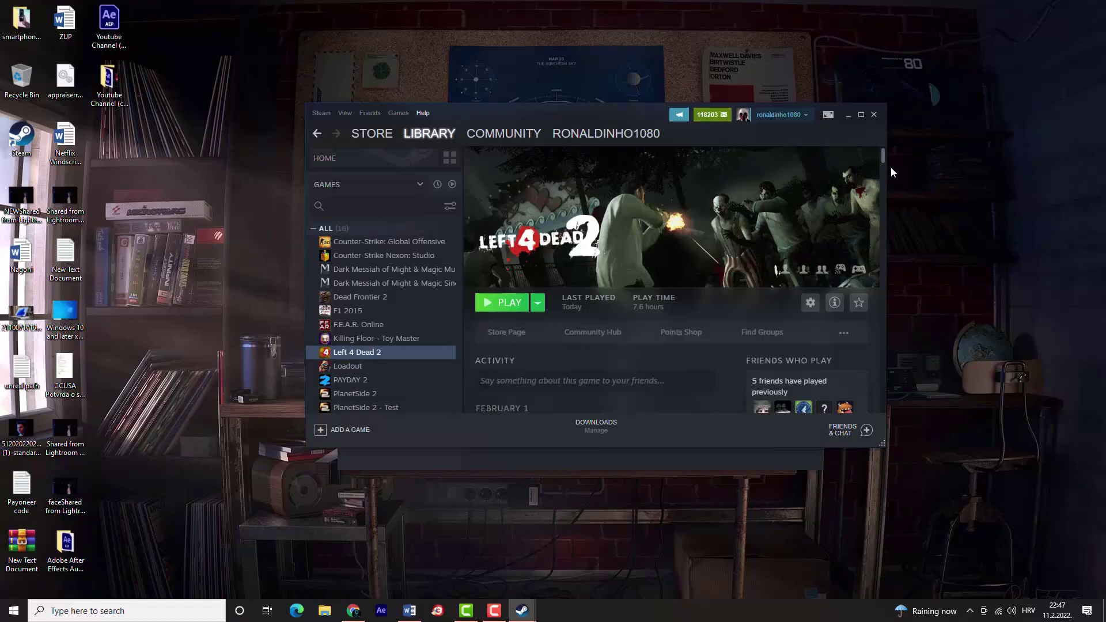
{"action": "left_click", "coordinate": [873, 116]}
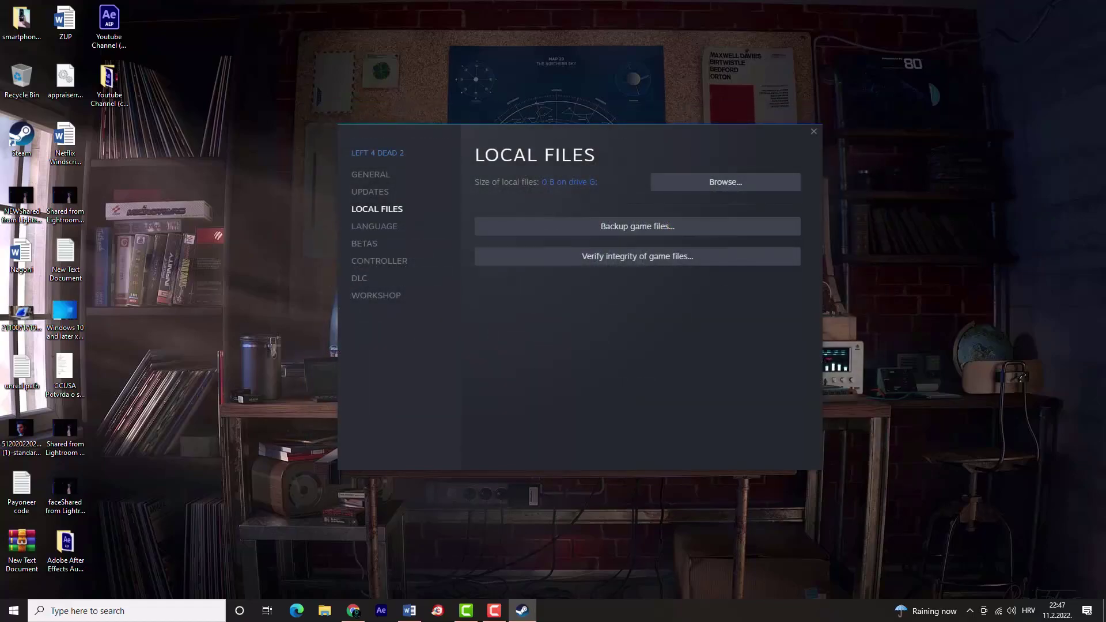
{"action": "left_click", "coordinate": [814, 133]}
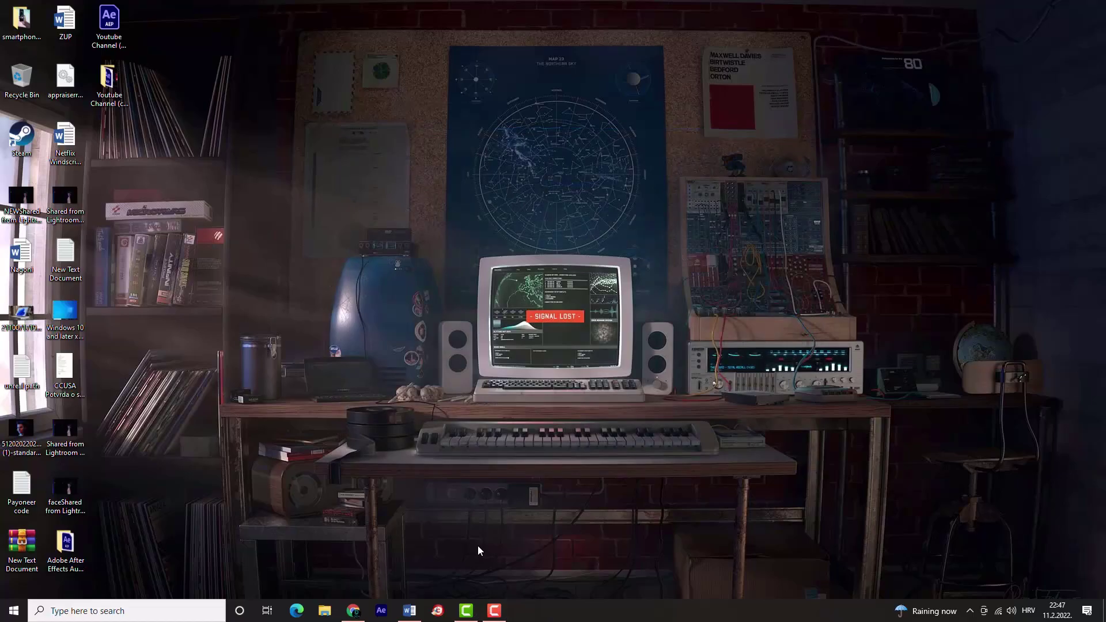
Find Command Prompt again by searching for cmd and run it with administrator rights.
{"action": "left_click", "coordinate": [16, 614]}
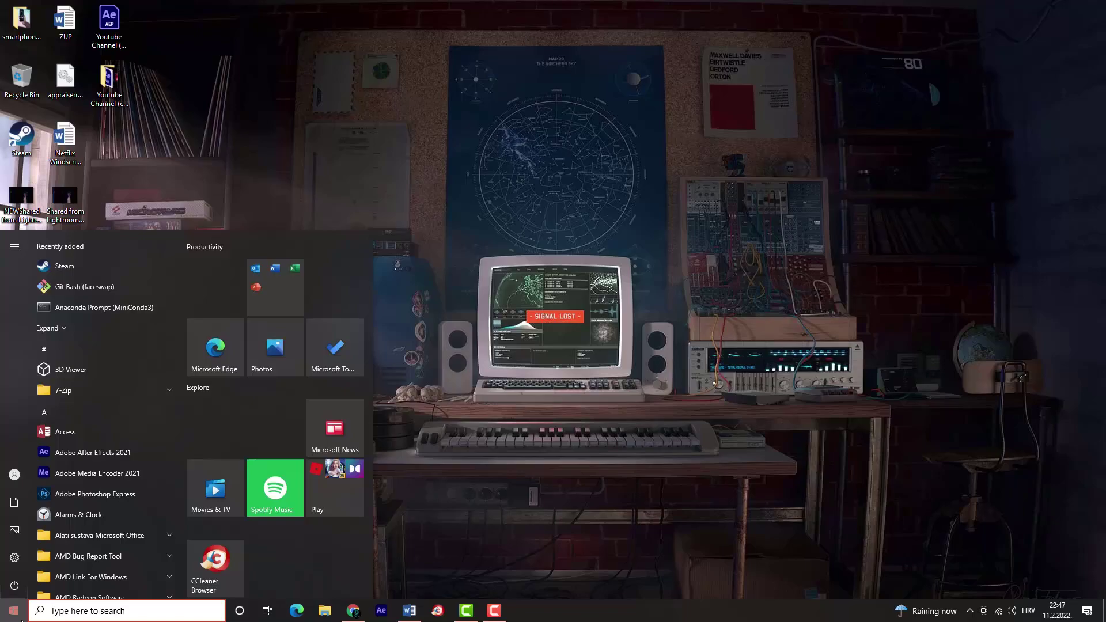
{"action": "left_click", "coordinate": [94, 609]}
{"action": "type", "text": "cmd"}
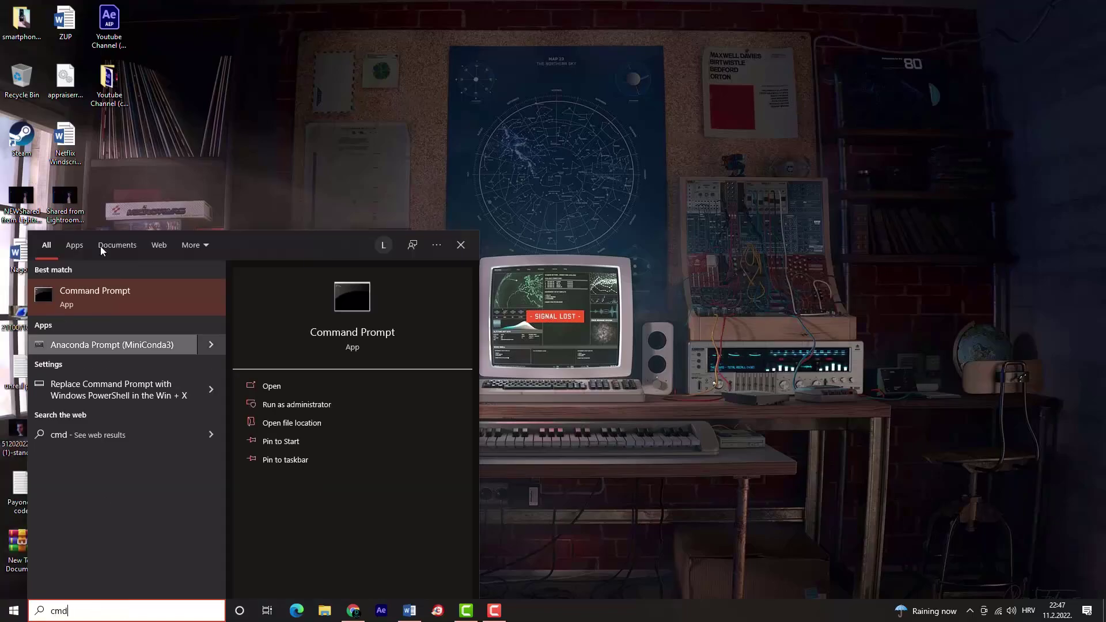
{"action": "right_click", "coordinate": [98, 296]}
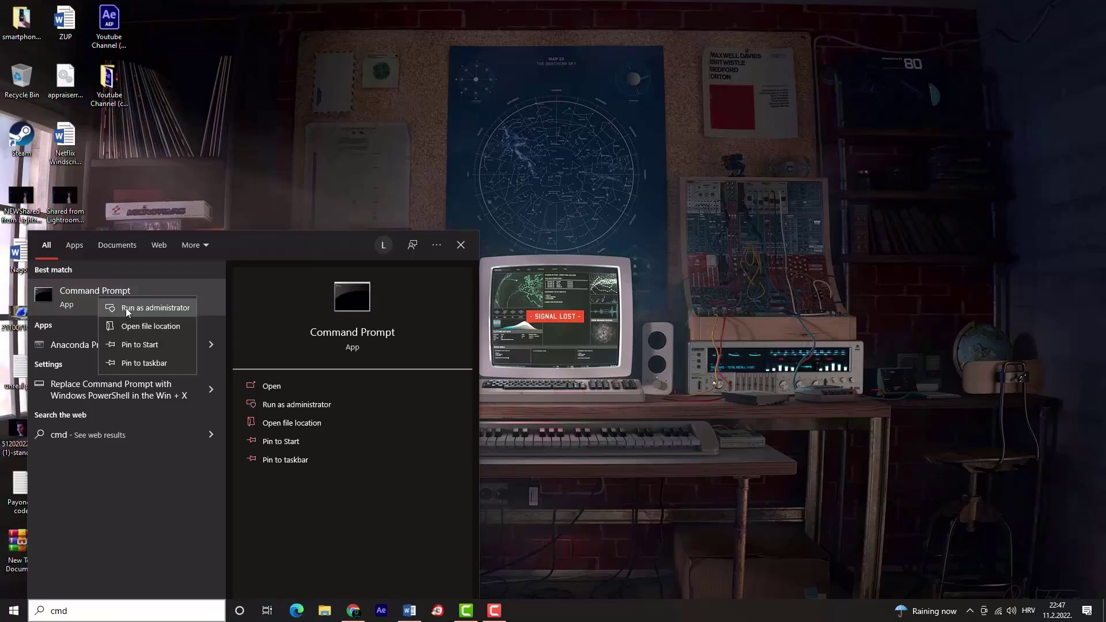
{"action": "left_click", "coordinate": [148, 309]}
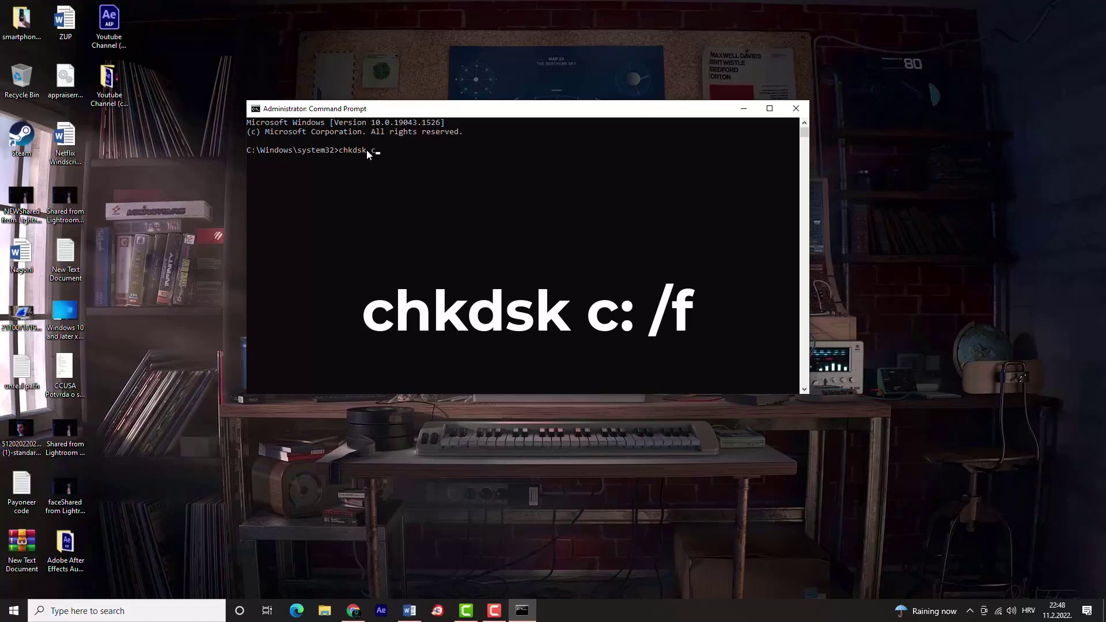
Run chkdsk c: /f and answer y to schedule the volume check for the next system restart.
{"action": "type", "text": ":"}
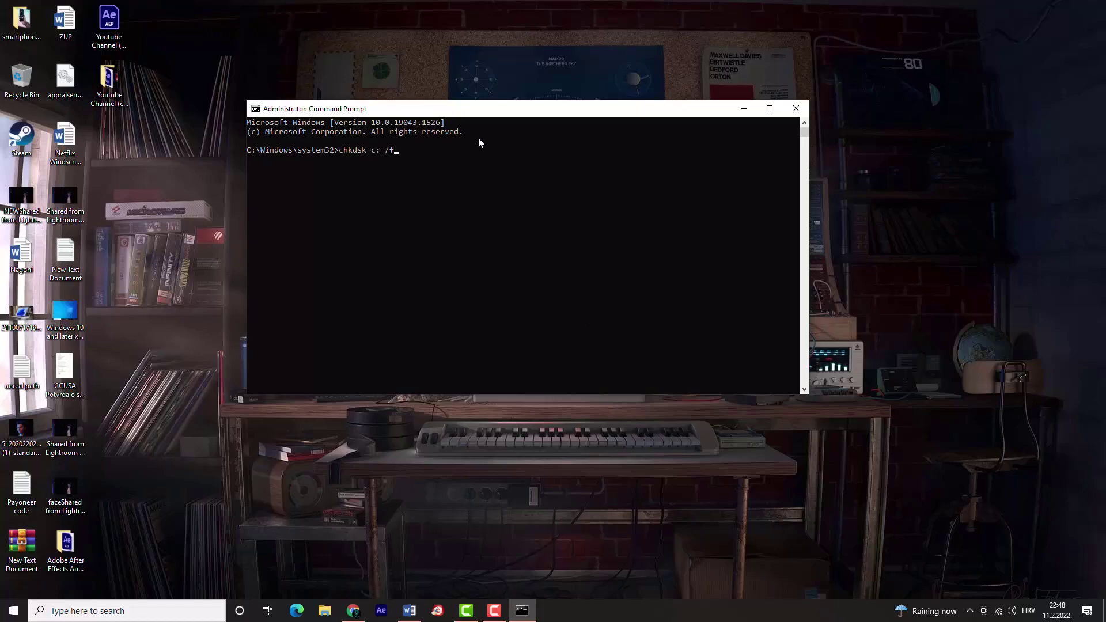
{"action": "type", "text": " /f"}
{"action": "key", "text": "Return"}
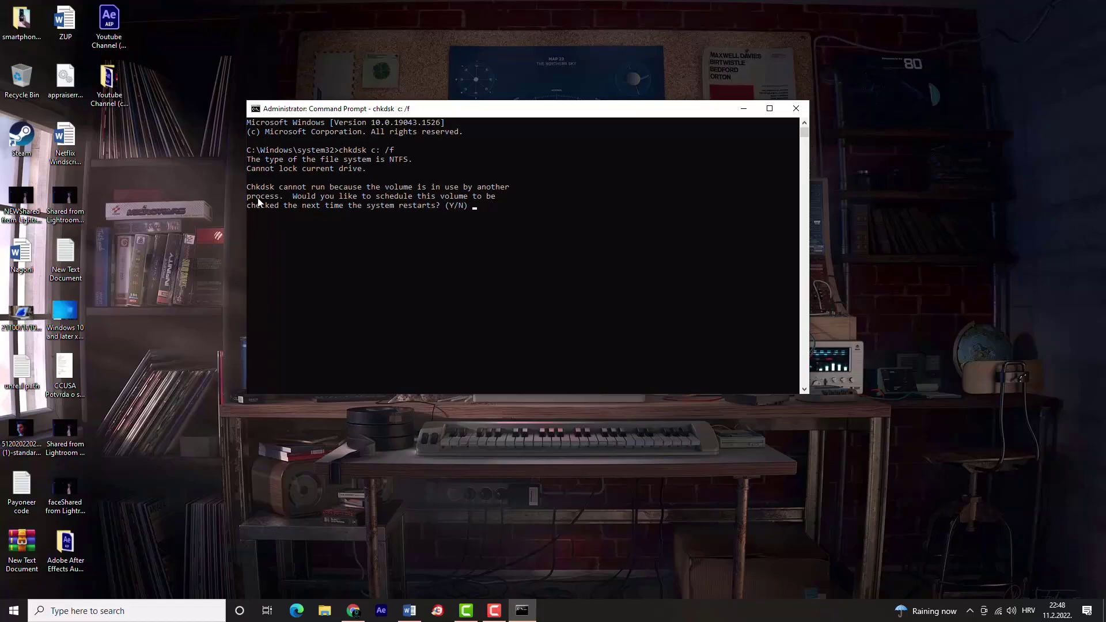
{"action": "type", "text": "y"}
{"action": "key", "text": "Return"}
Highlight the scheduled check notice in the output and close Command Prompt.
{"action": "left_click_drag", "start_coordinate": [247, 224], "coordinate": [531, 226]}
{"action": "left_click", "coordinate": [529, 225]}
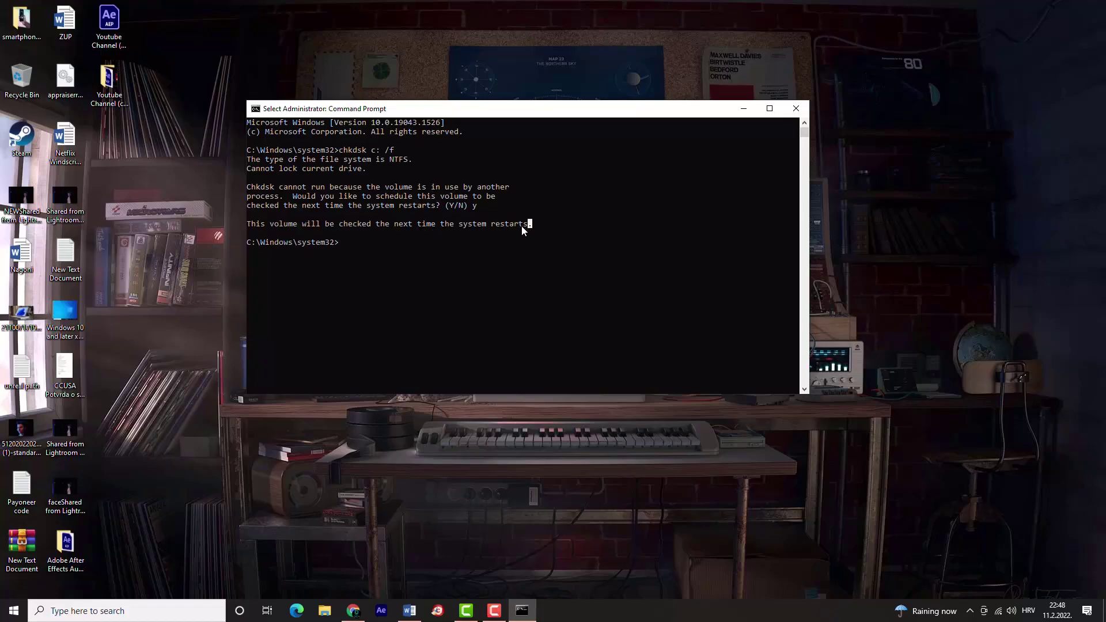
{"action": "left_click", "coordinate": [795, 110]}
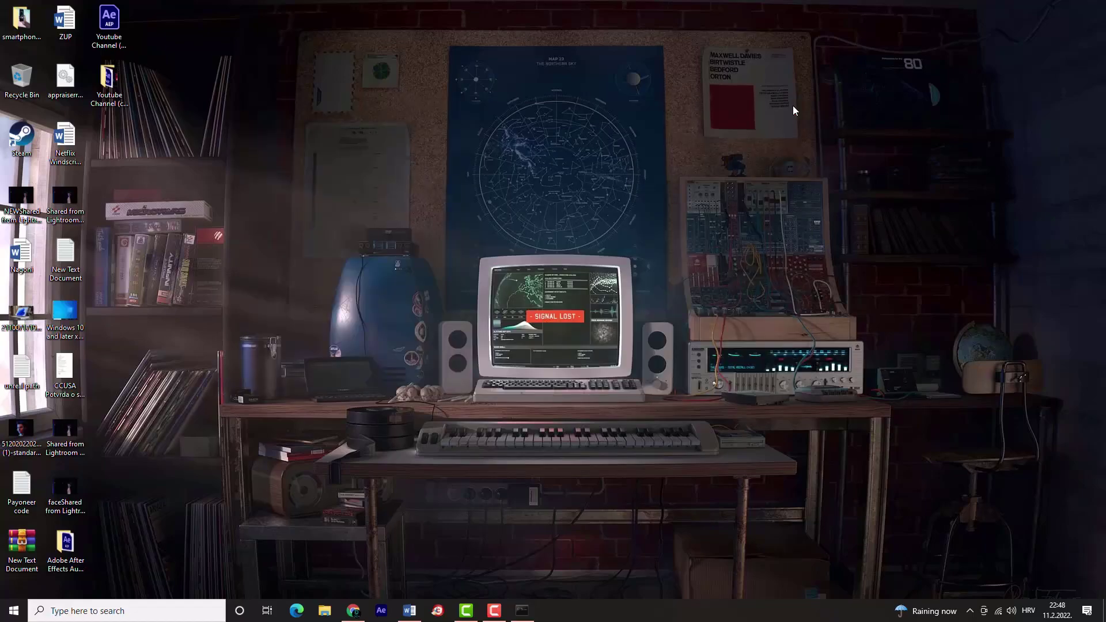
Launch Steam from the desktop, bring up the uninstall confirmation for Left 4 Dead 2 in the library, and cancel it.
{"action": "double_click", "coordinate": [25, 140]}
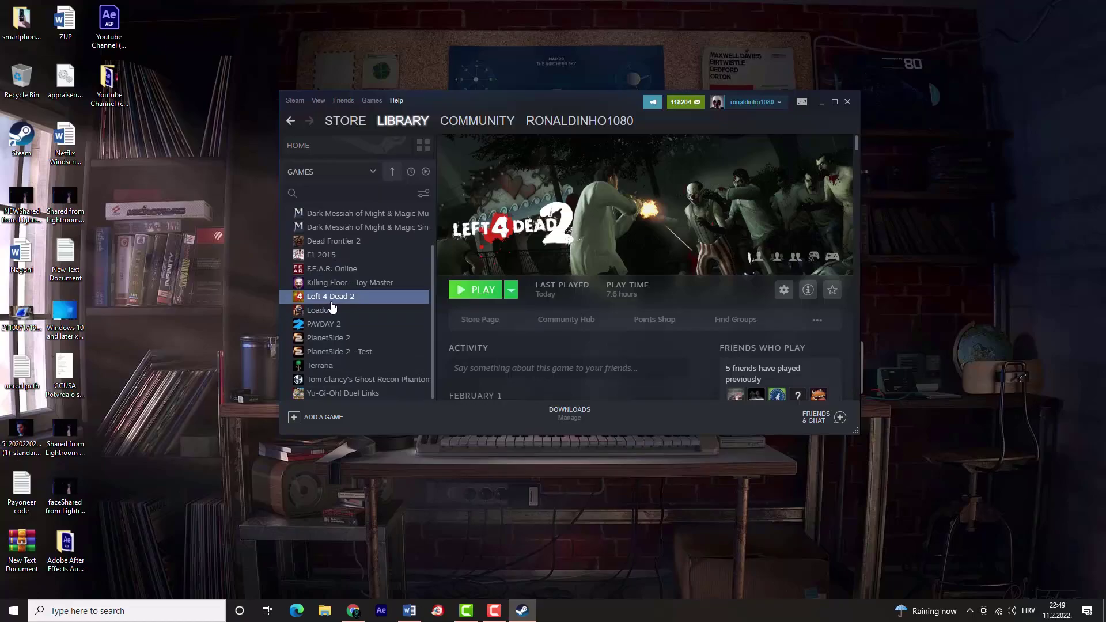
{"action": "right_click", "coordinate": [323, 297]}
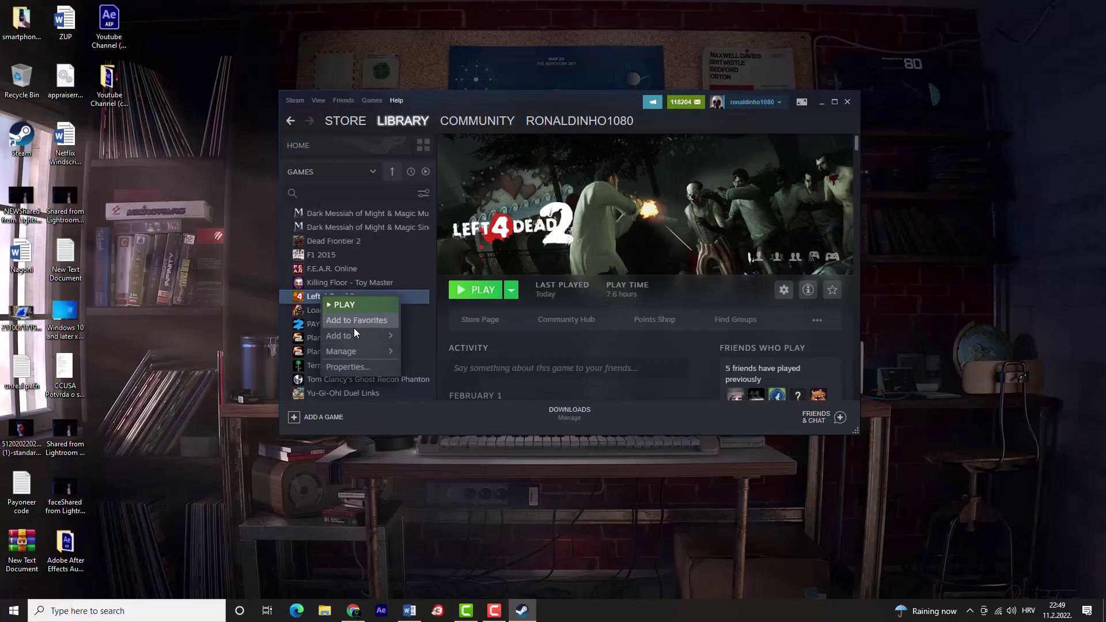
{"action": "mouse_move", "coordinate": [354, 351]}
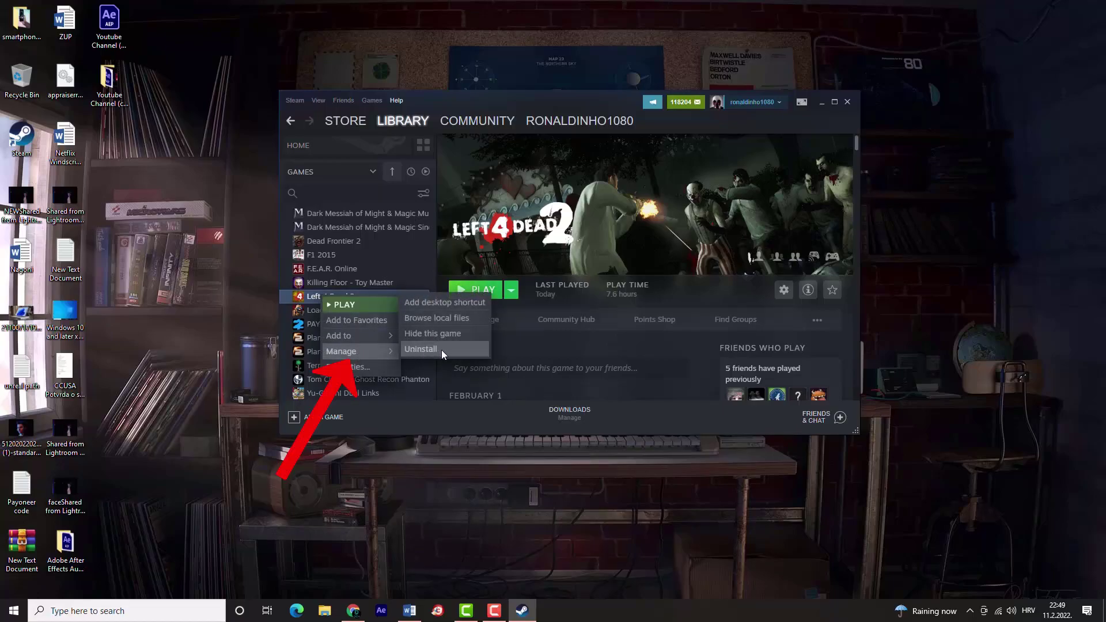
{"action": "left_click", "coordinate": [421, 348]}
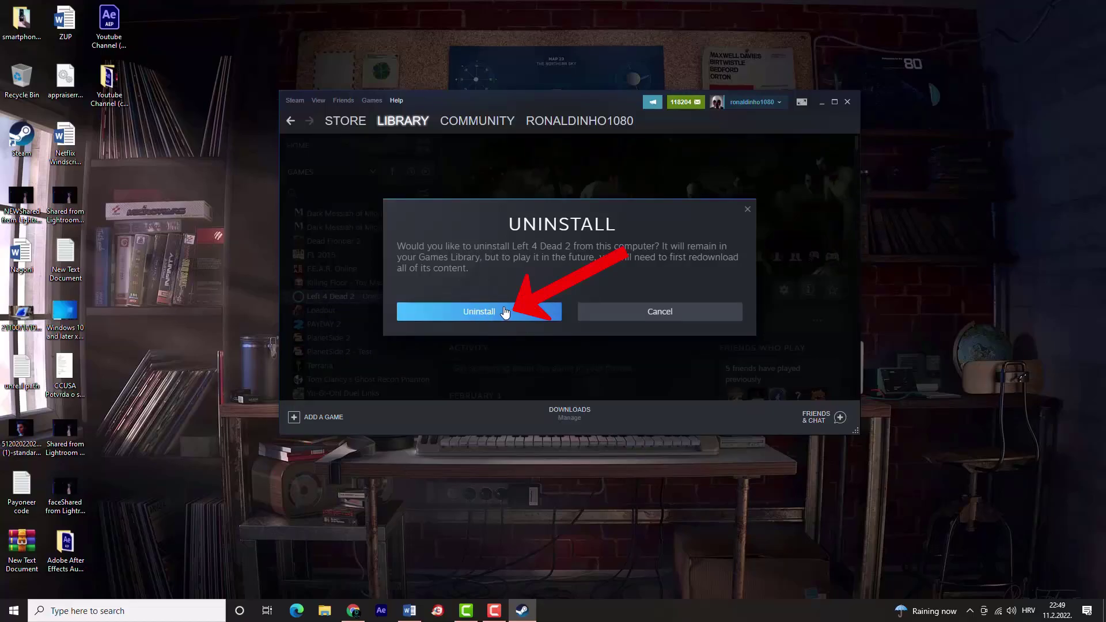
{"action": "left_click", "coordinate": [657, 314]}
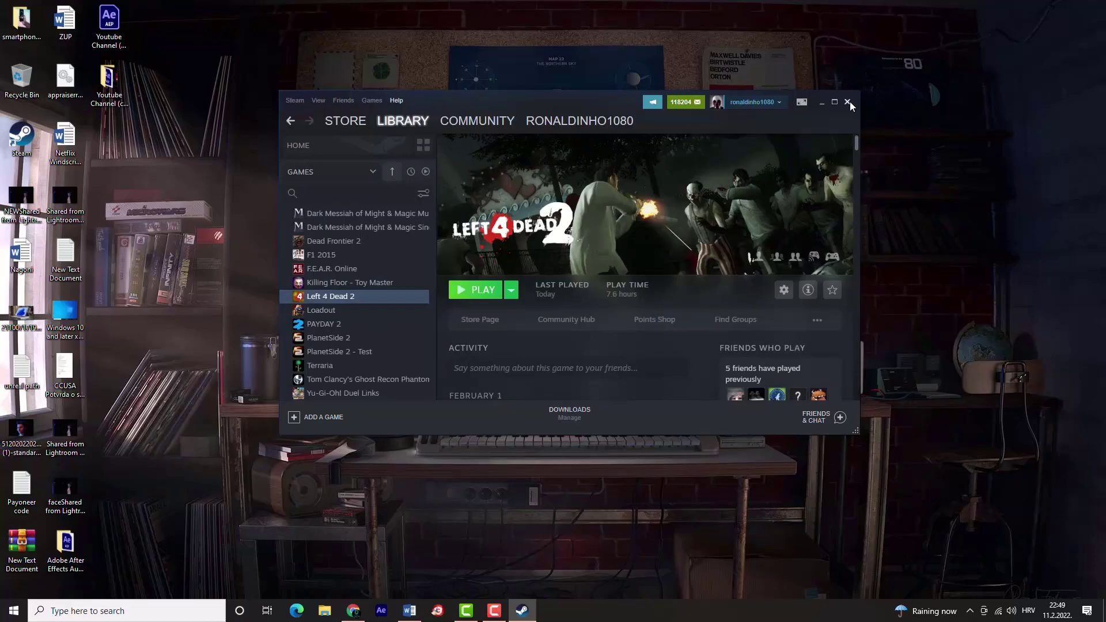
Open the F.E.A.R. Online page in the game library.
{"action": "left_click", "coordinate": [365, 271]}
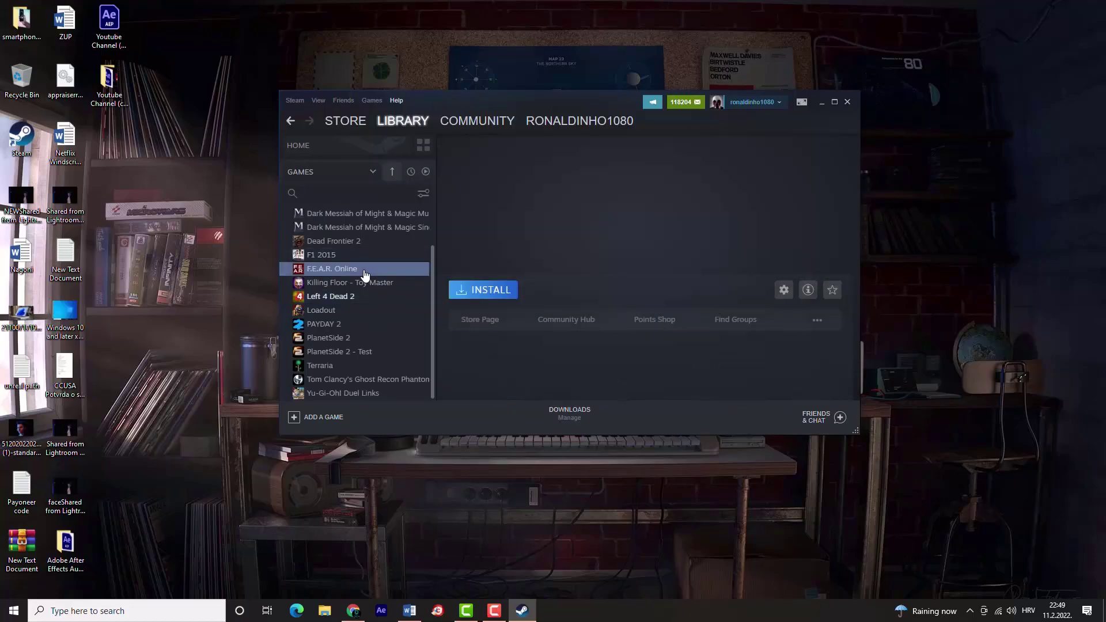